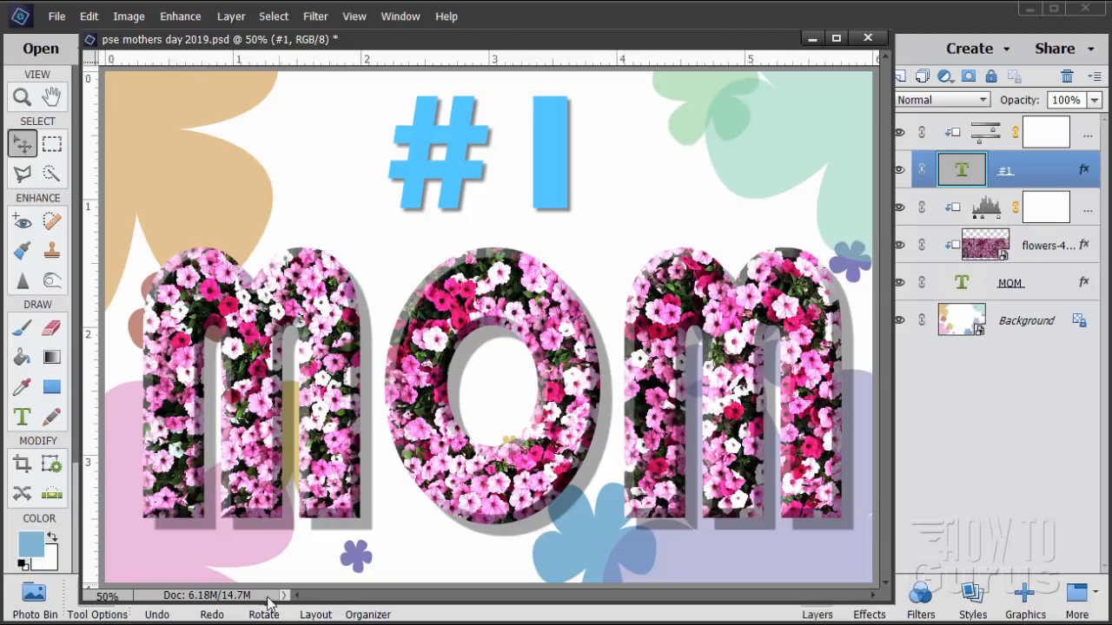
# Step: Switch to the browser and limit the Pixabay "flower background" search to Photos
pyautogui.hotkey('alt', 'Tab')
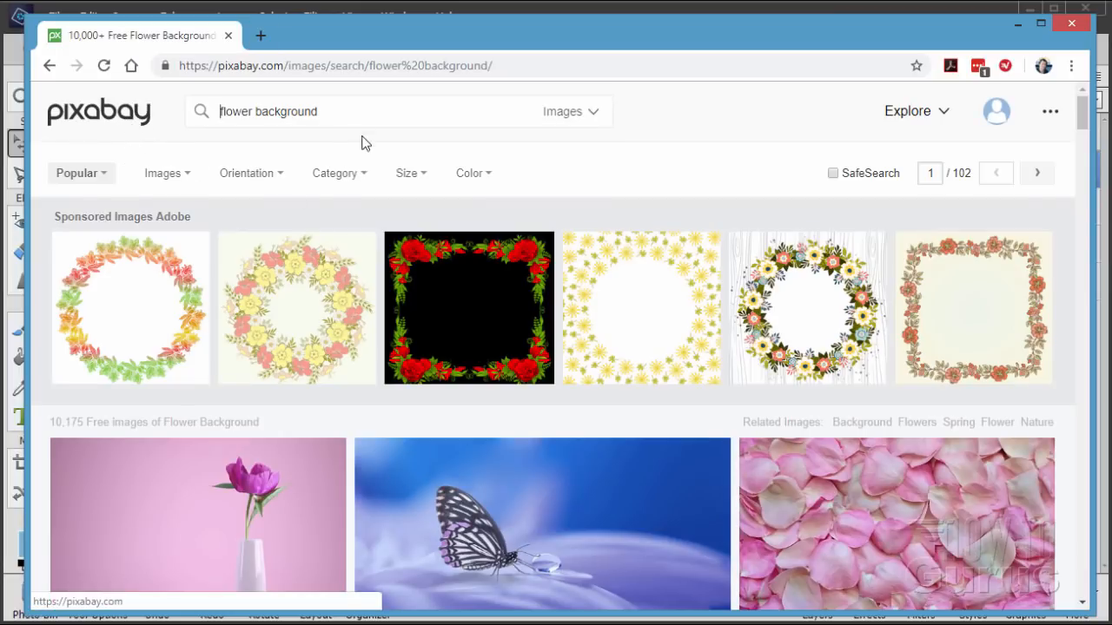
pyautogui.moveTo(330, 111); pyautogui.dragTo(216, 113)
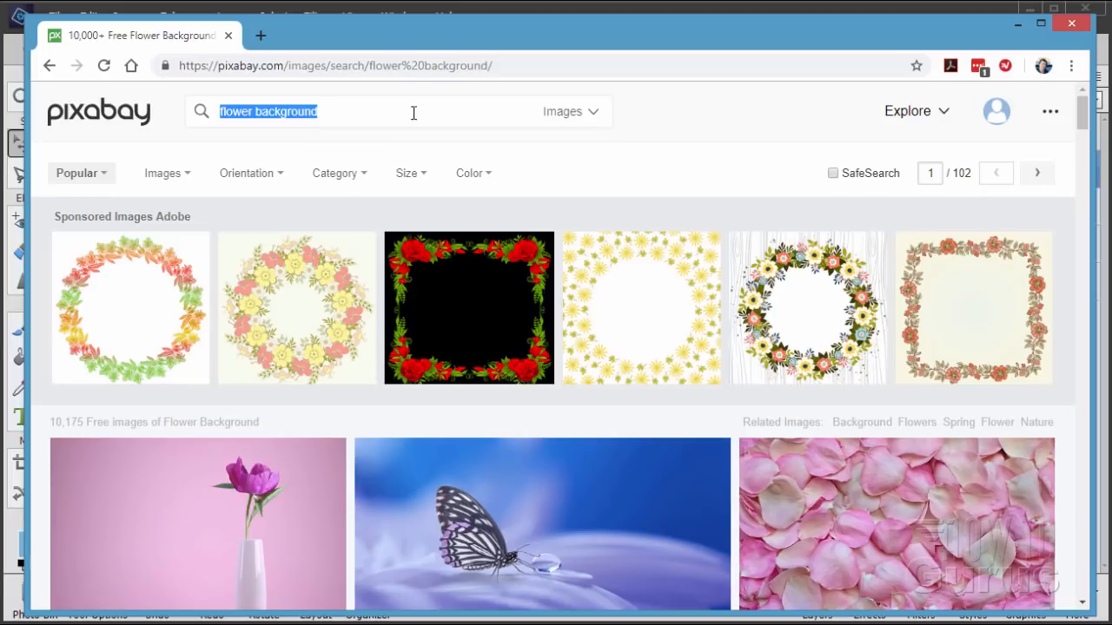
pyautogui.click(344, 112)
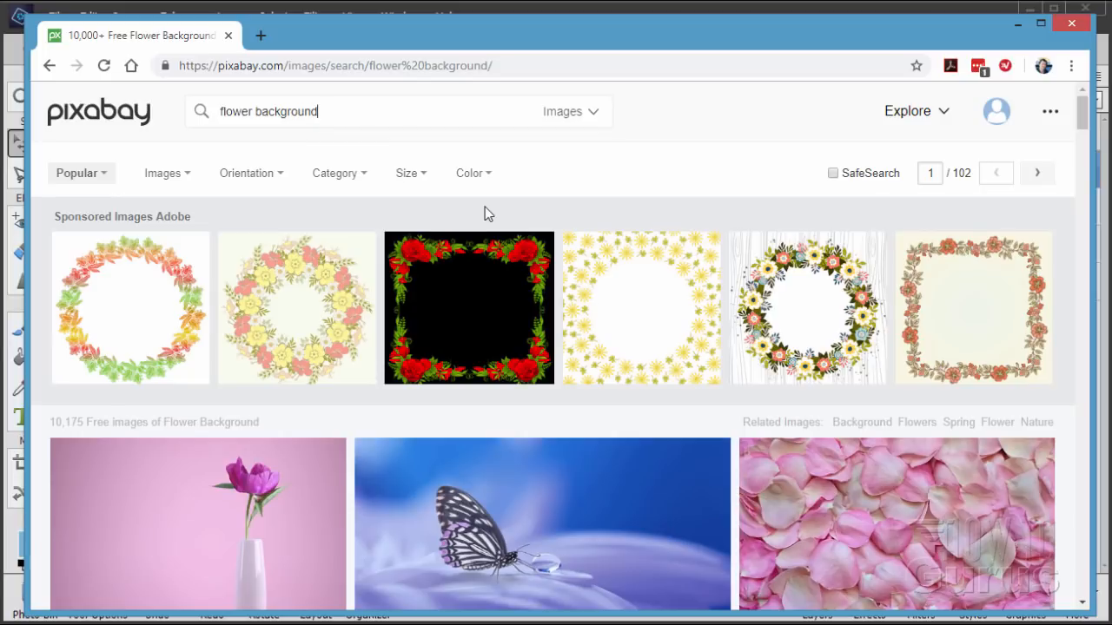
pyautogui.click(596, 113)
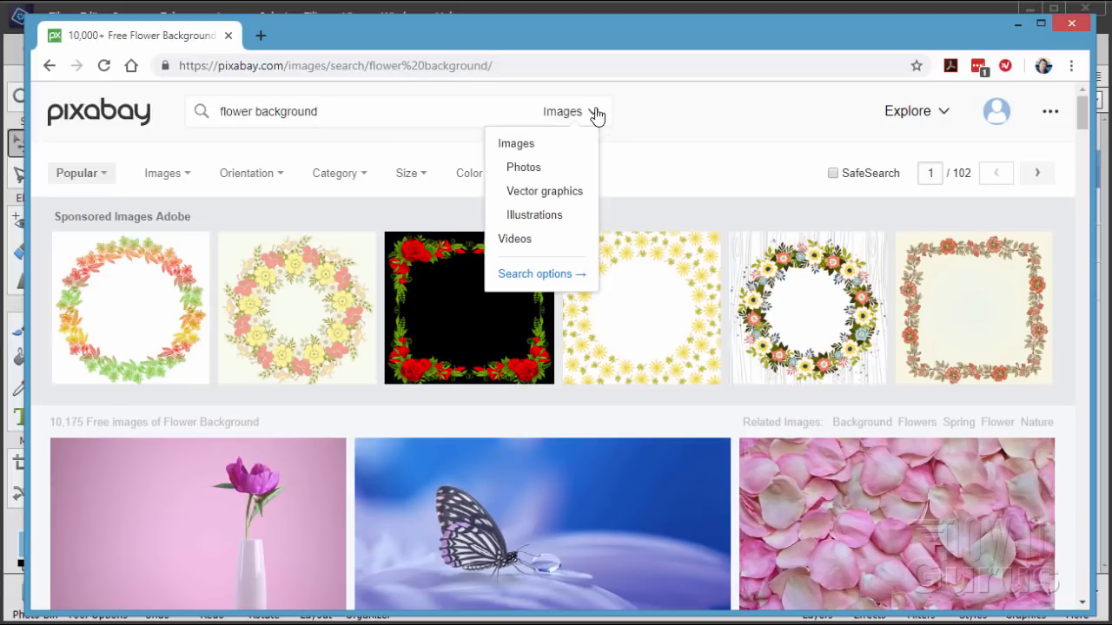
pyautogui.click(526, 168)
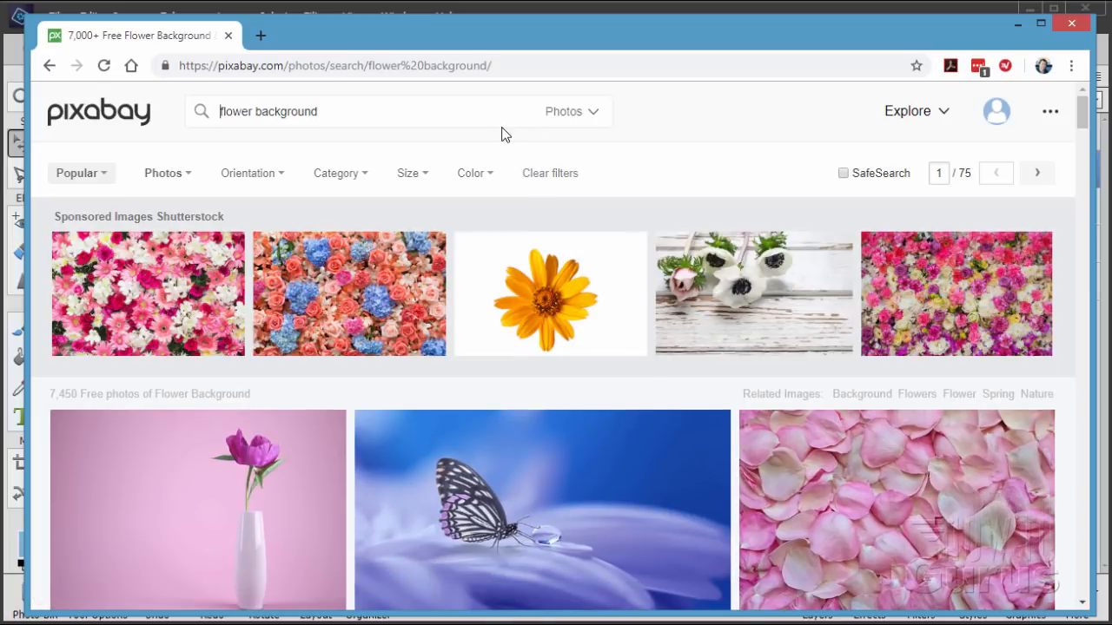
# Step: Browse the flower background photos and open the Flowers Sea Of Flowers picture of dense pink blossoms
pyautogui.scroll(-8, 491, 139)
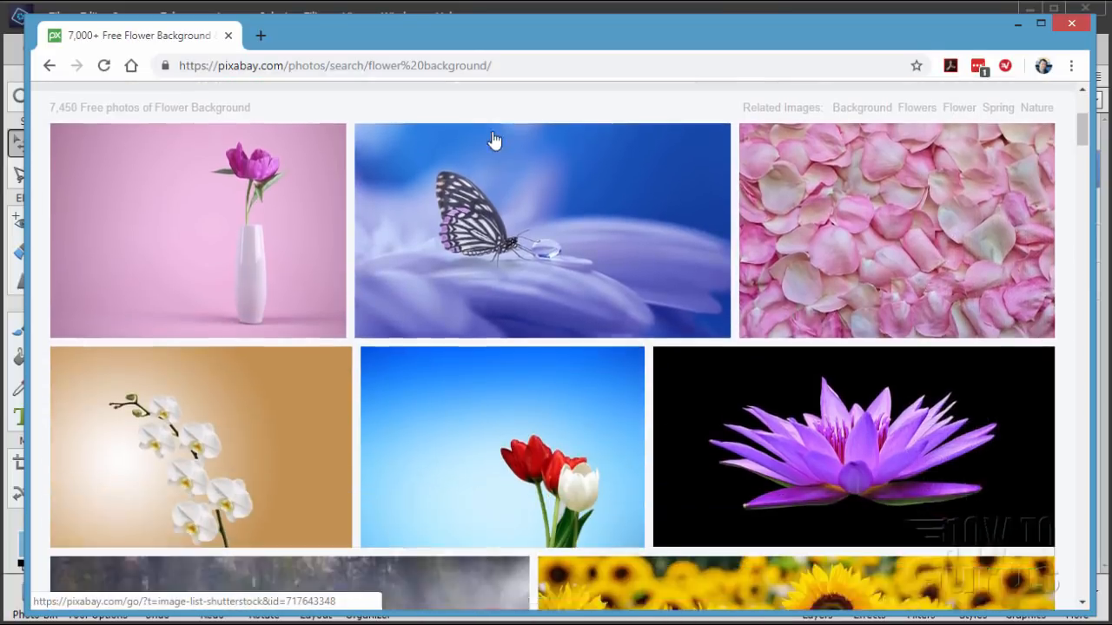
pyautogui.scroll(-12, 492, 139)
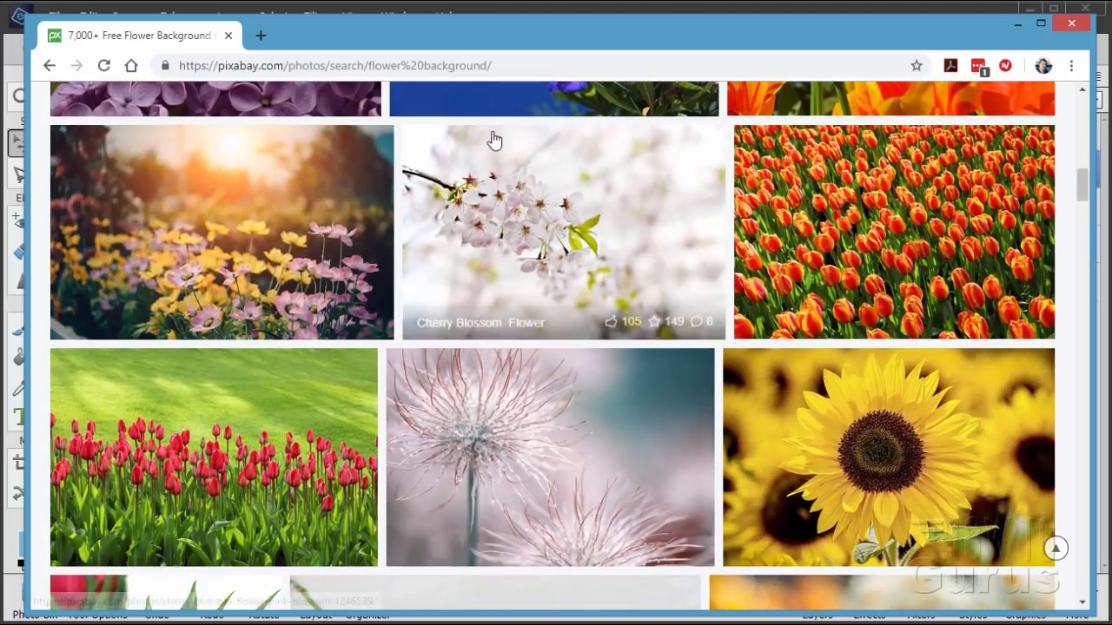
pyautogui.scroll(-11, 491, 139)
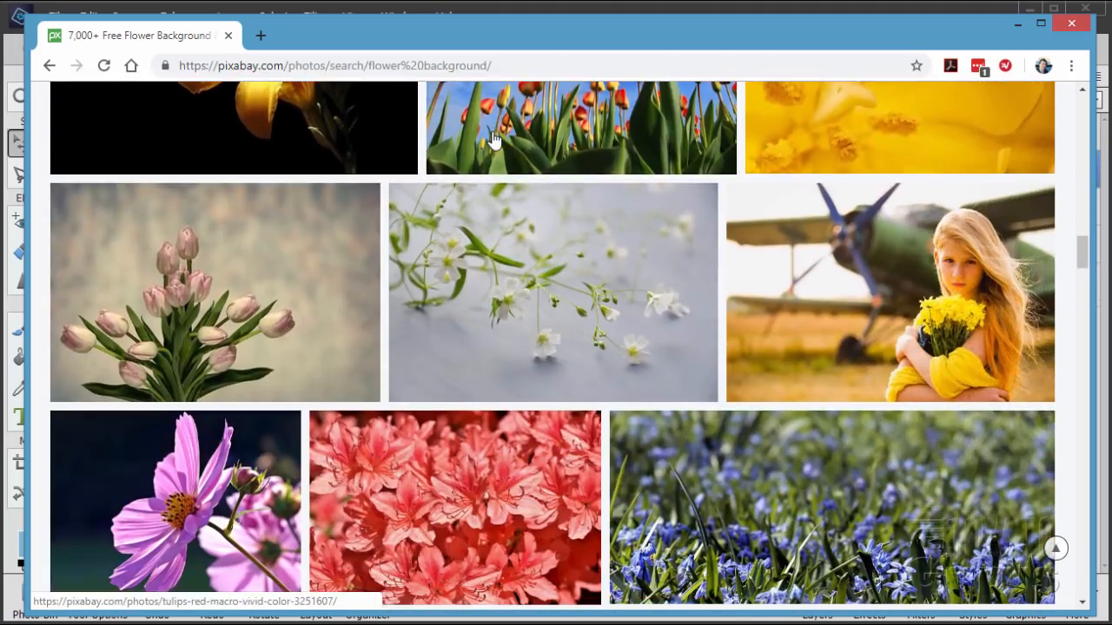
pyautogui.scroll(-7, 492, 138)
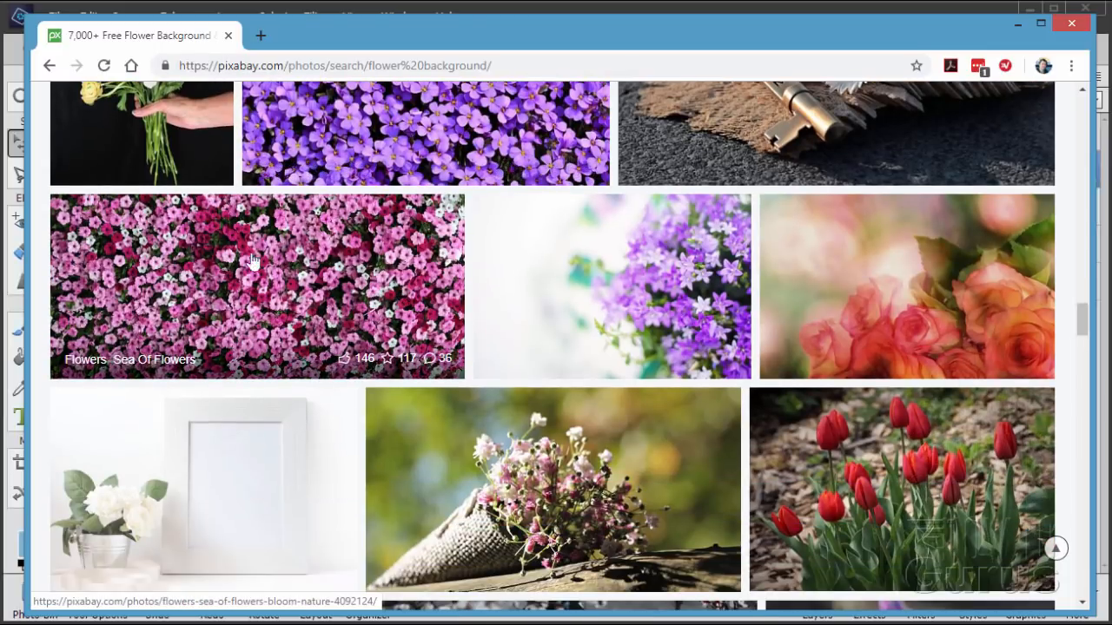
pyautogui.click(290, 305)
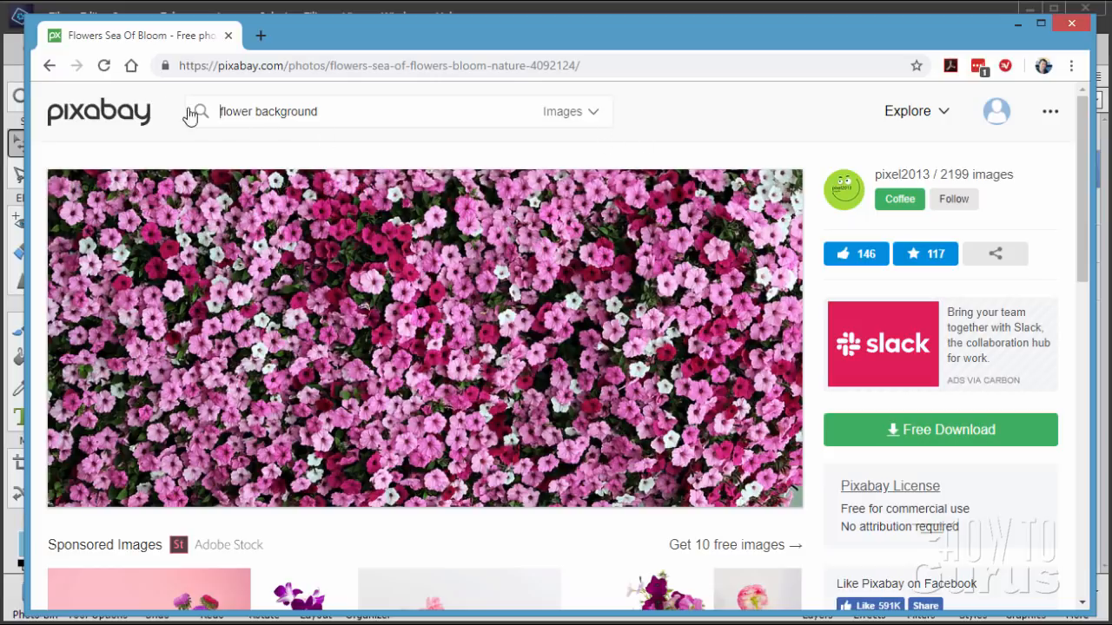
# Step: Return to the flower background photo results and look over other densely filled flower pictures
pyautogui.click(52, 67)
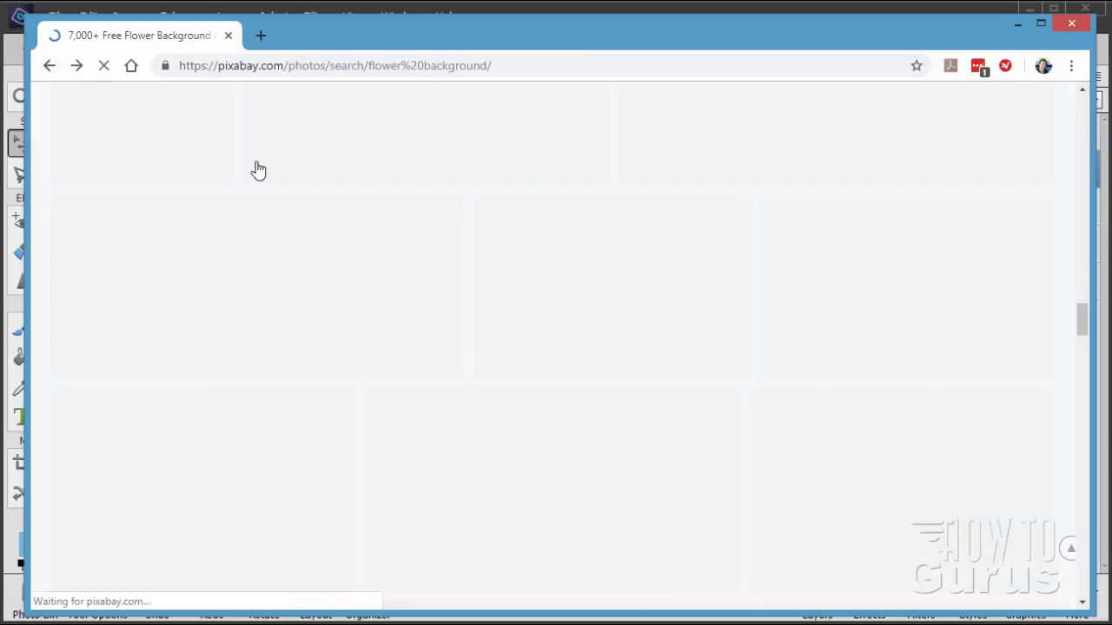
pyautogui.scroll(12, 653, 372)
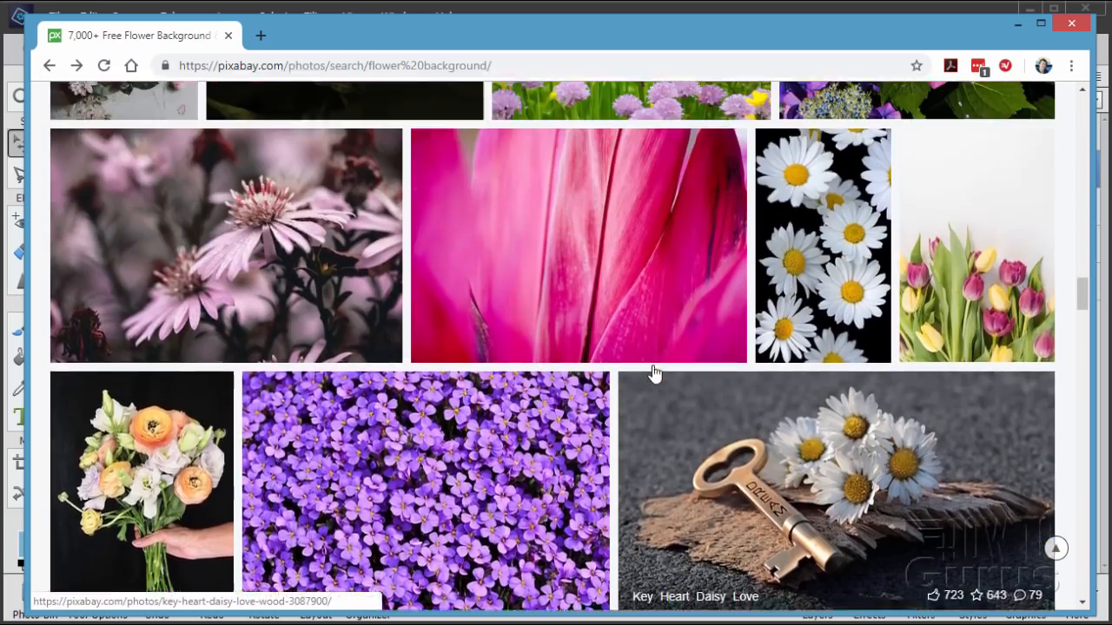
pyautogui.scroll(-12, 652, 372)
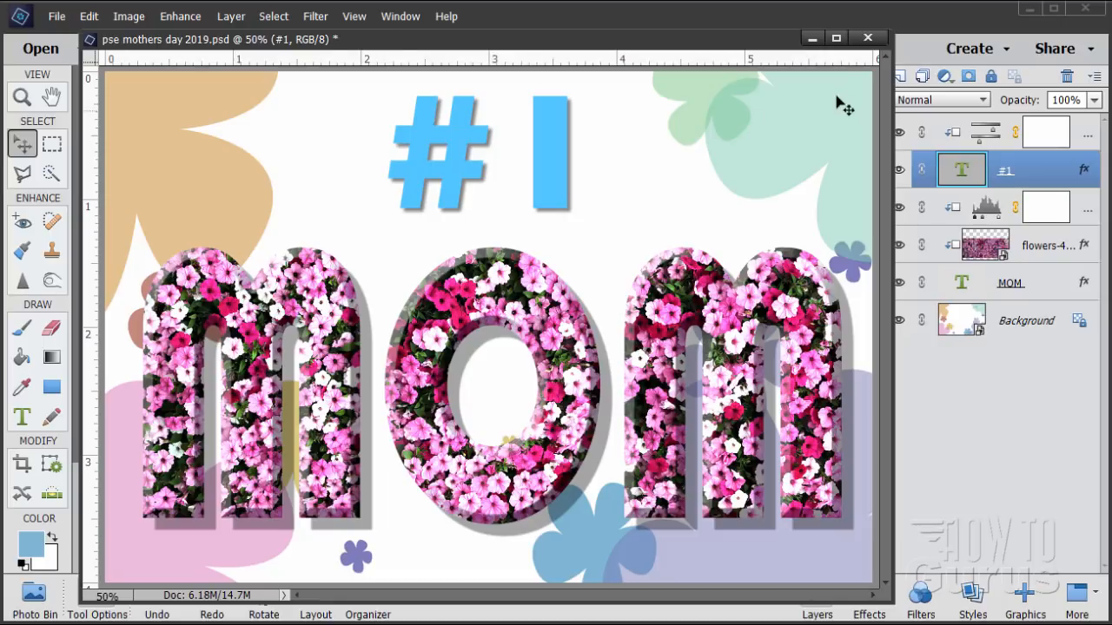
# Step: Back in Photoshop Elements, close the Mother's Day example and create a blank 6 x 4 inch, 300 pixels/inch RGB file with white background
pyautogui.click(866, 40)
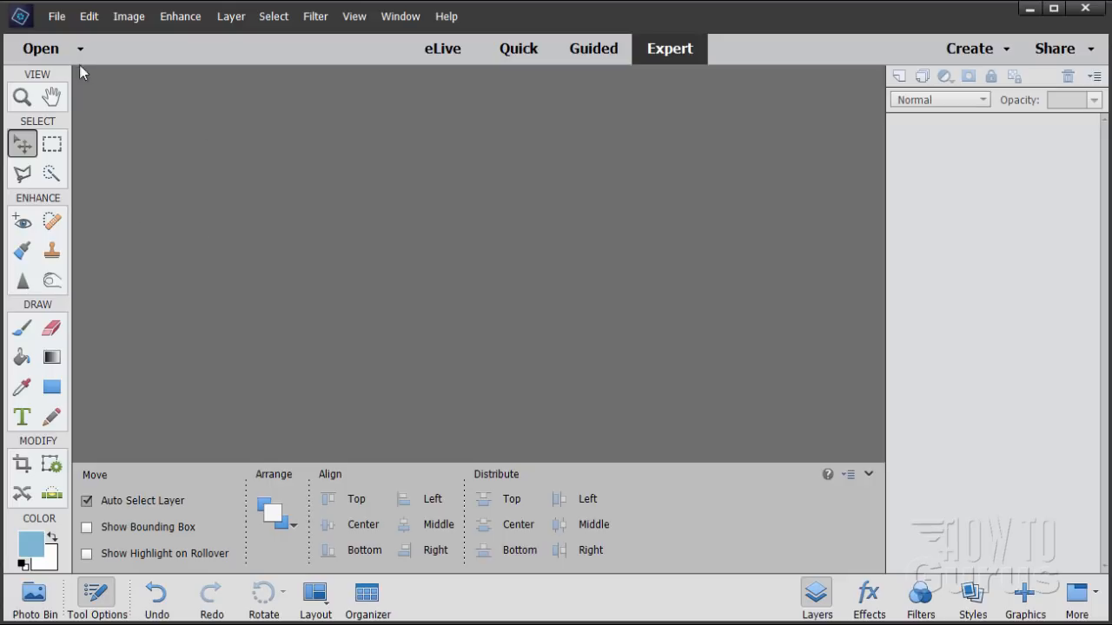
pyautogui.click(56, 15)
pyautogui.moveTo(70, 36)
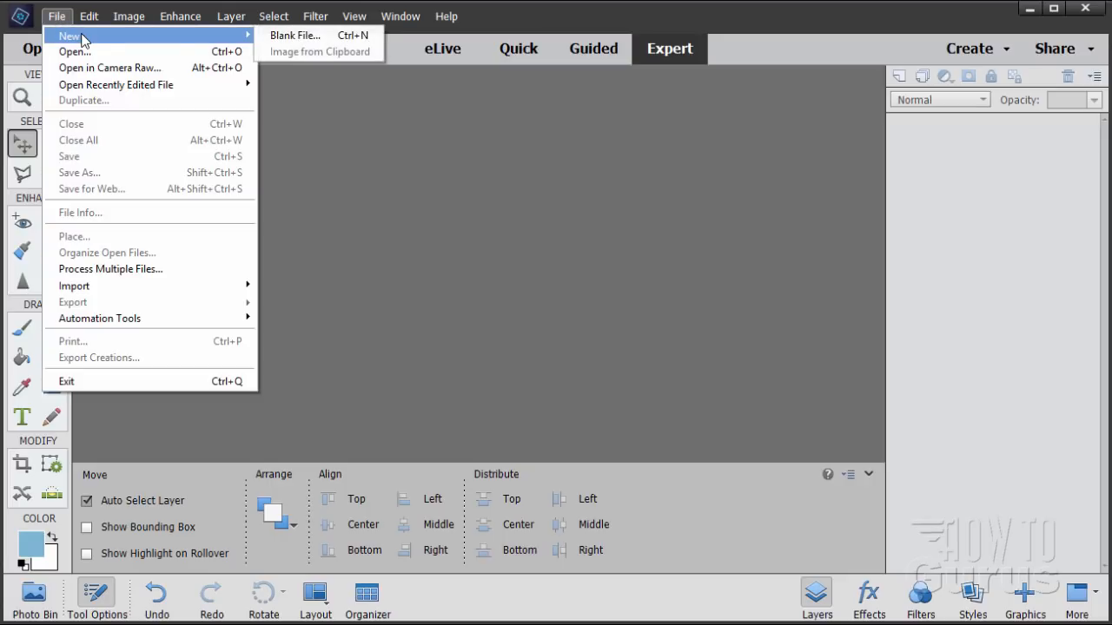
pyautogui.click(303, 42)
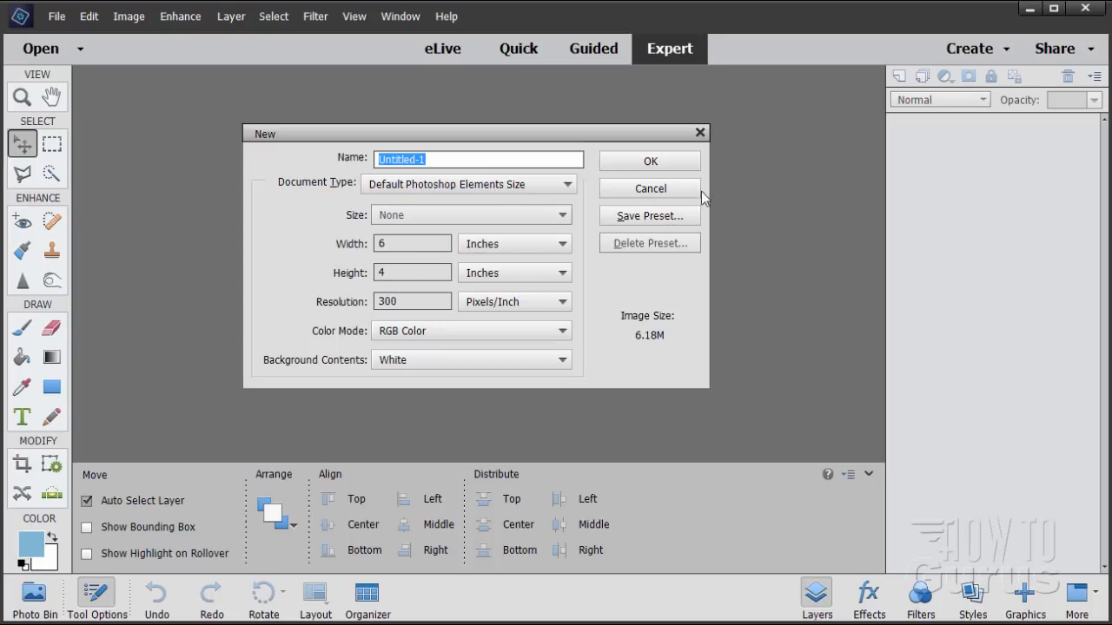
pyautogui.click(683, 164)
pyautogui.moveTo(410, 84); pyautogui.dragTo(546, 78)
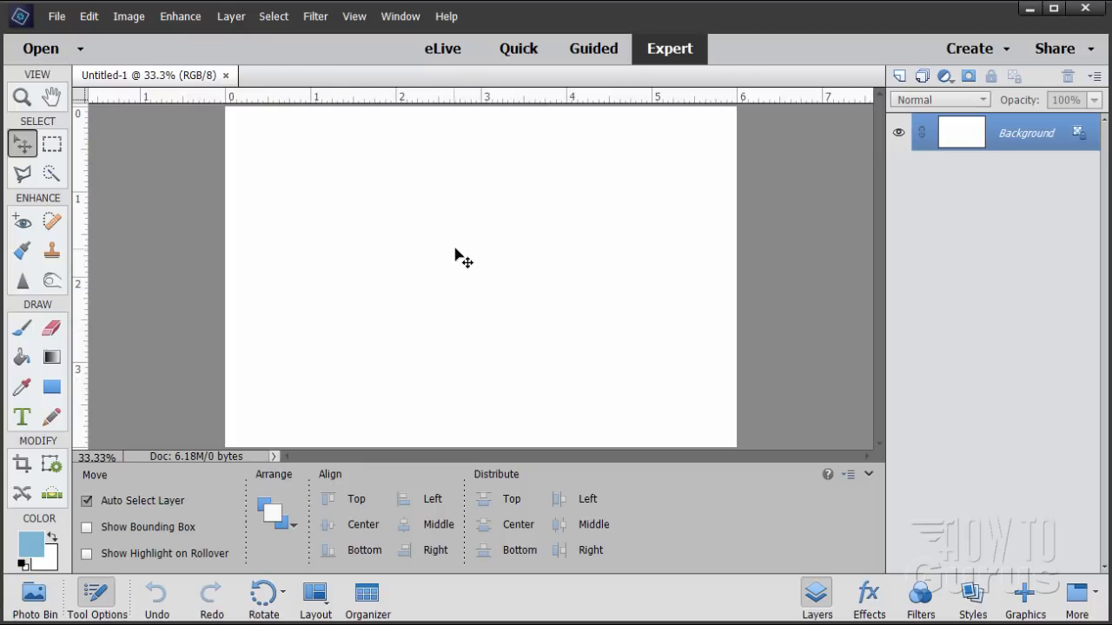
# Step: Reset the foreground and background colors to default black and white and activate the horizontal Type tool
pyautogui.click(25, 564)
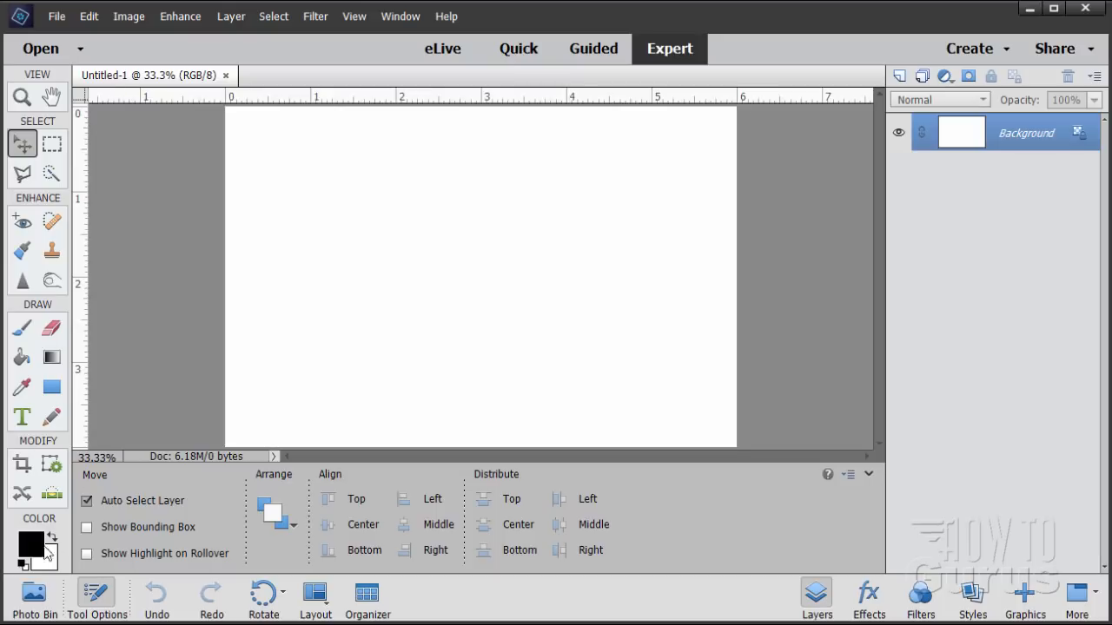
pyautogui.click(21, 418)
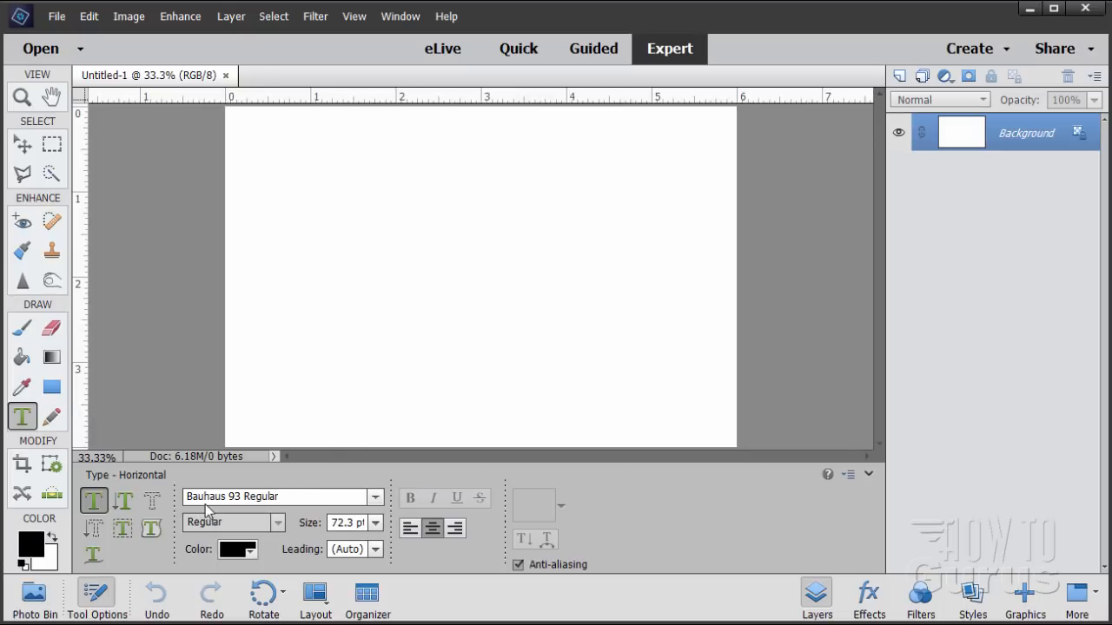
# Step: Examine the font samples from Arial Black to Blackoak Std for thick, heavy lettering
pyautogui.click(375, 497)
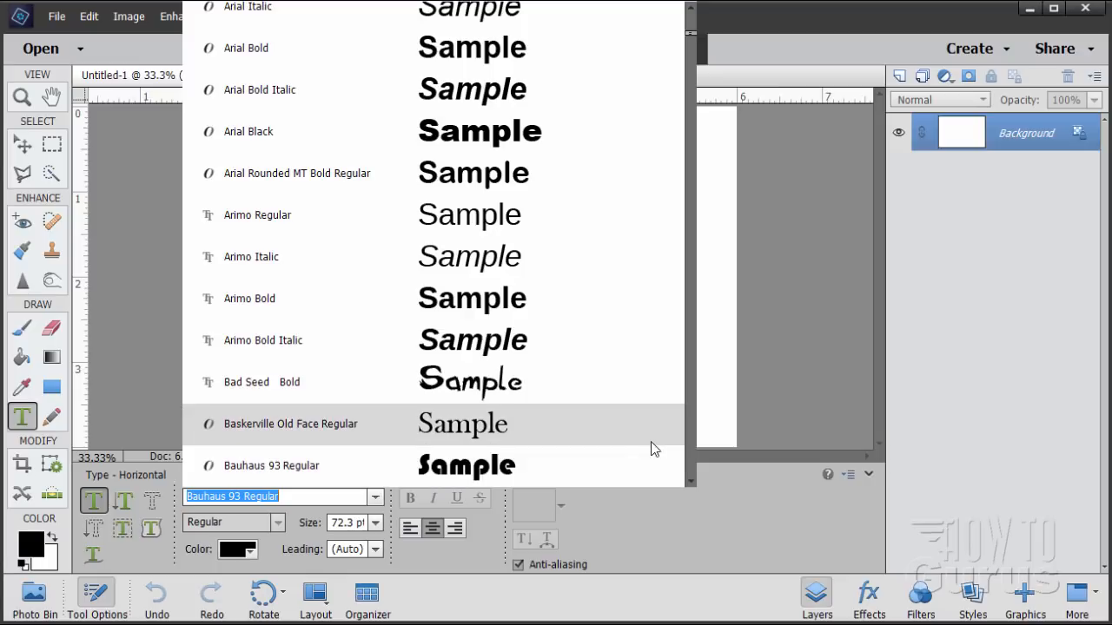
pyautogui.scroll(-1, 541, 422)
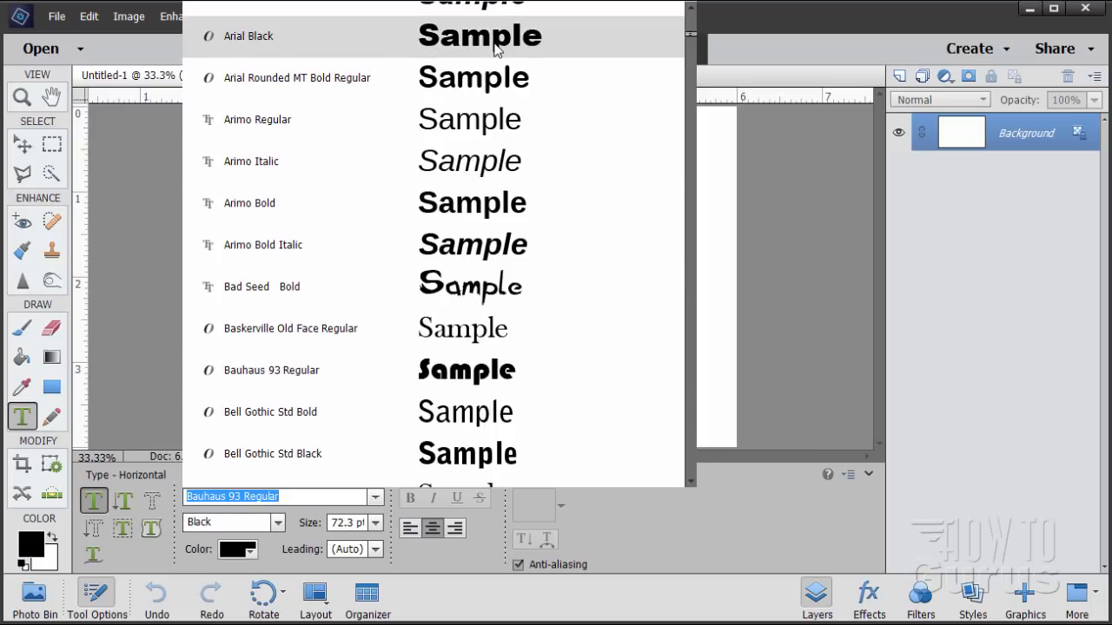
pyautogui.scroll(-3, 516, 200)
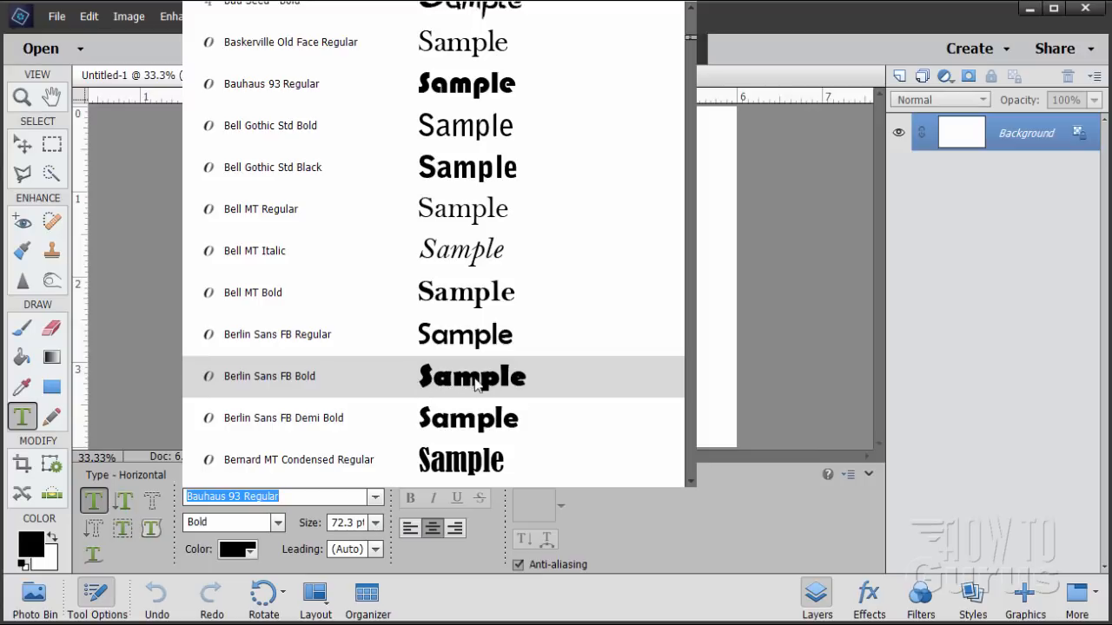
pyautogui.scroll(-3, 556, 382)
pyautogui.scroll(-2, 553, 365)
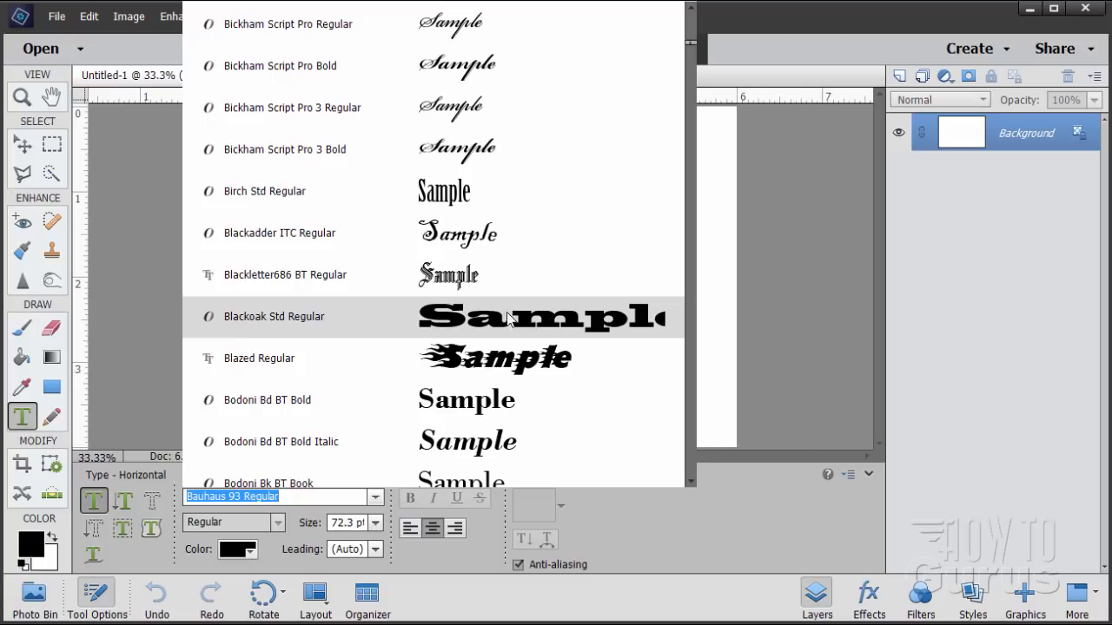
pyautogui.scroll(4, 527, 315)
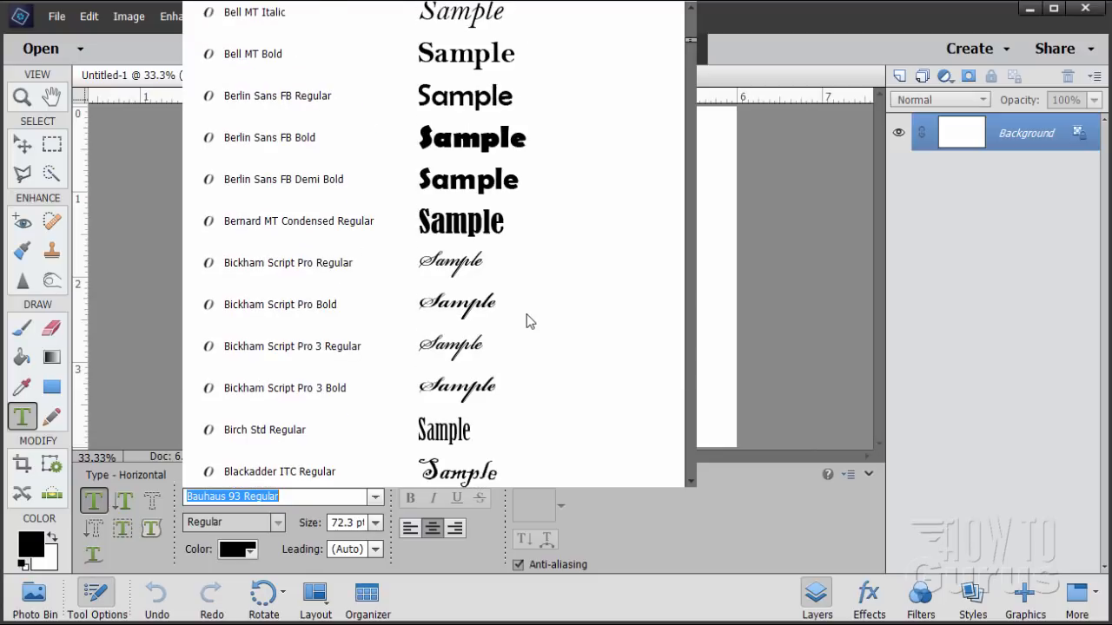
pyautogui.click(457, 562)
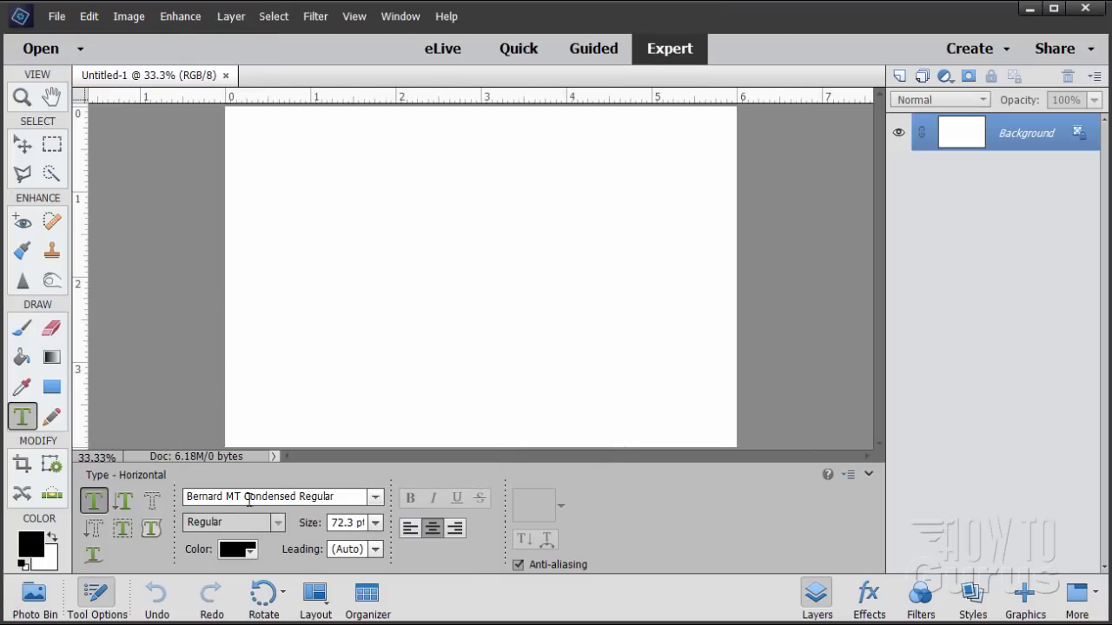
# Step: Set the type font to Bauhaus 93 Regular and the size to 160 pt
pyautogui.click(374, 496)
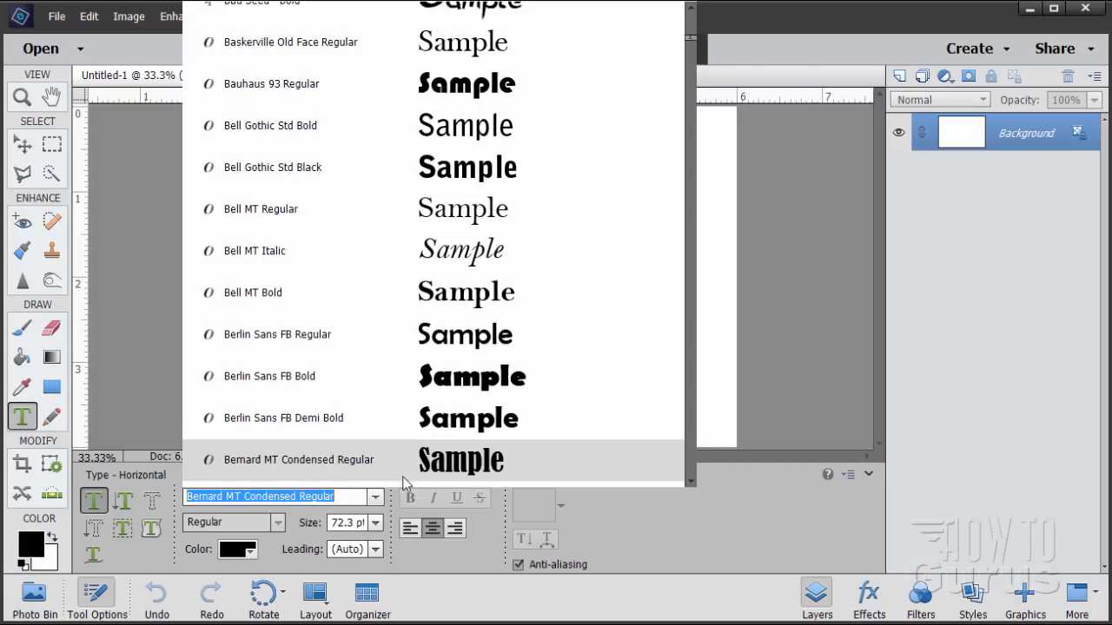
pyautogui.scroll(-1, 450, 379)
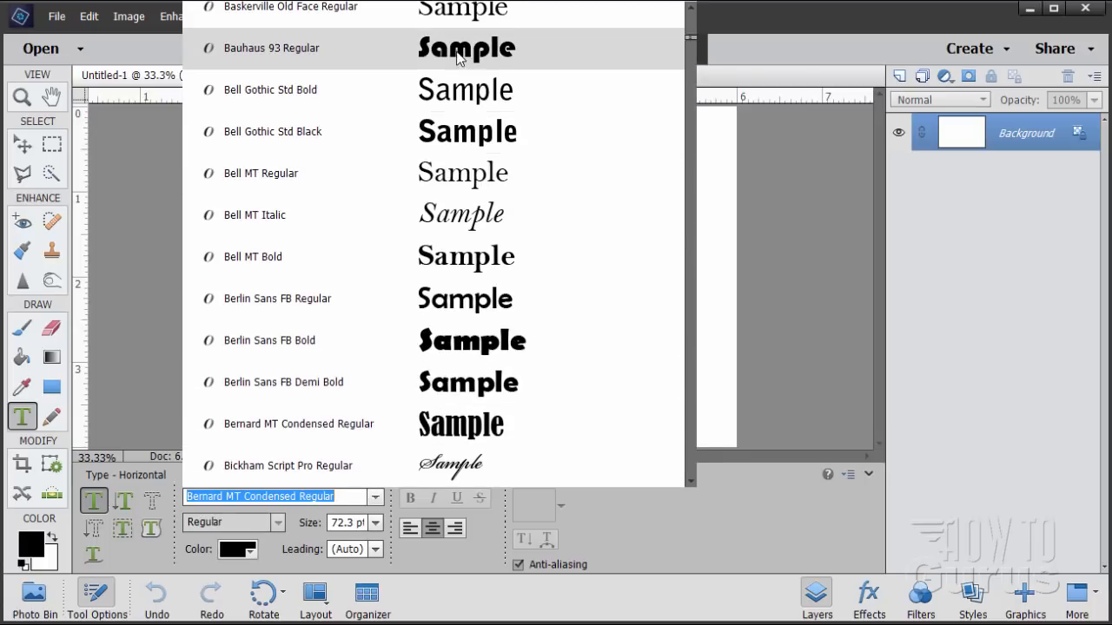
pyautogui.click(460, 50)
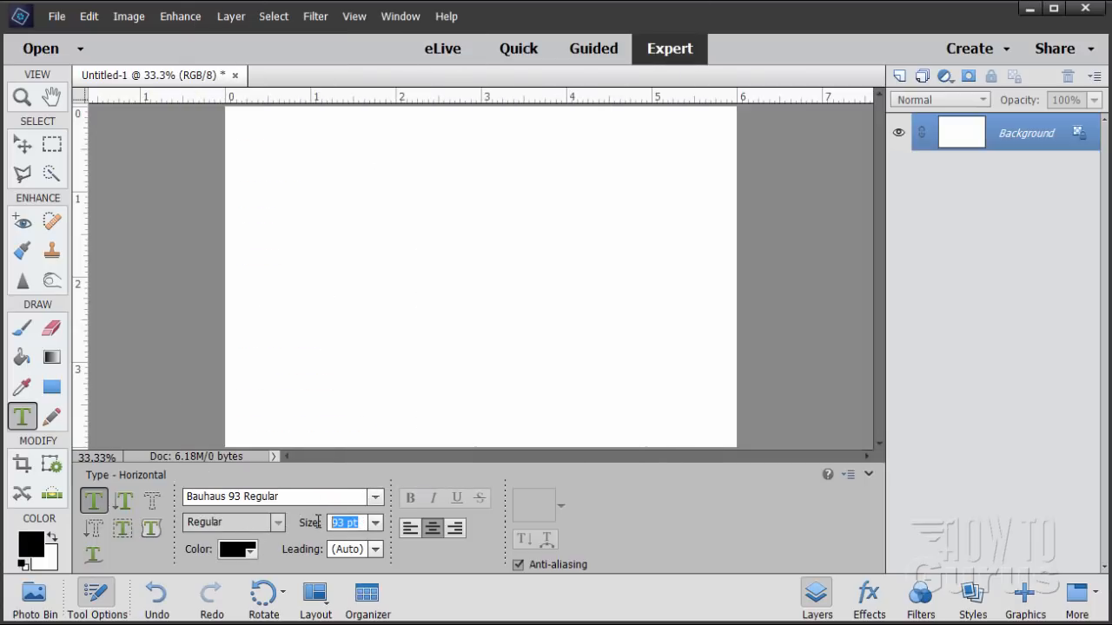
pyautogui.write('160')
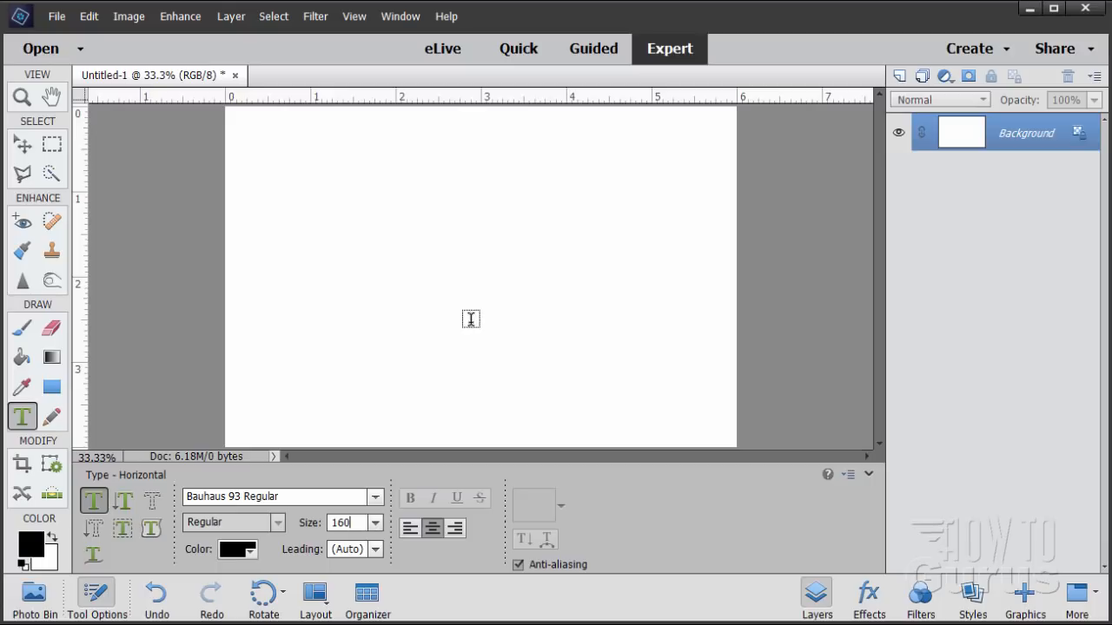
# Step: Add the text "MOM" to the canvas and move it down, centered in the lower part of the page
pyautogui.click(469, 310)
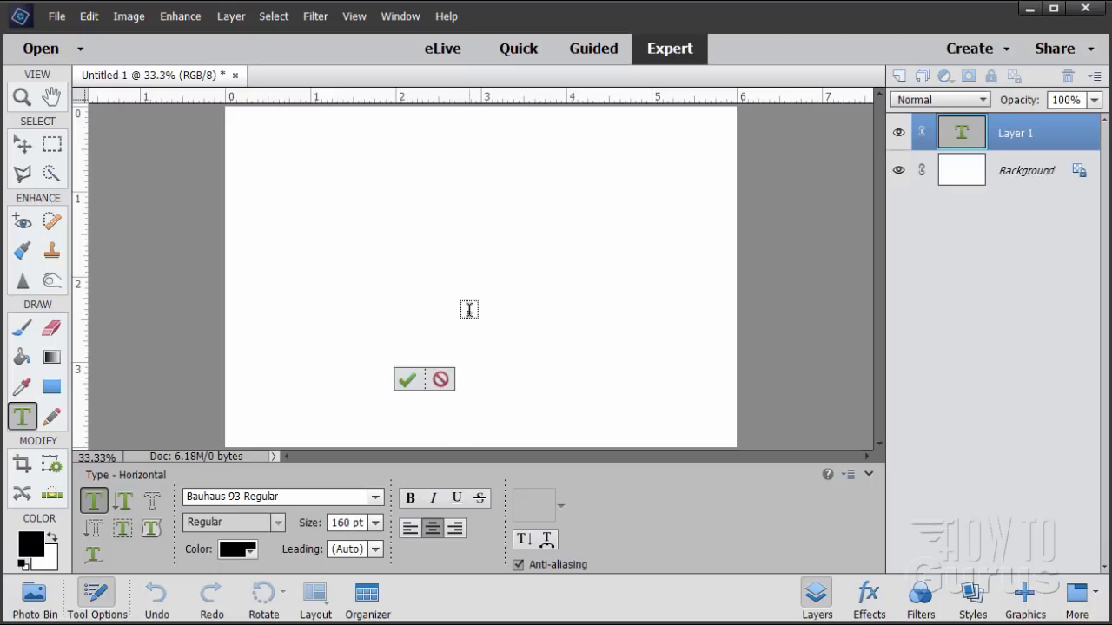
pyautogui.write('mom')
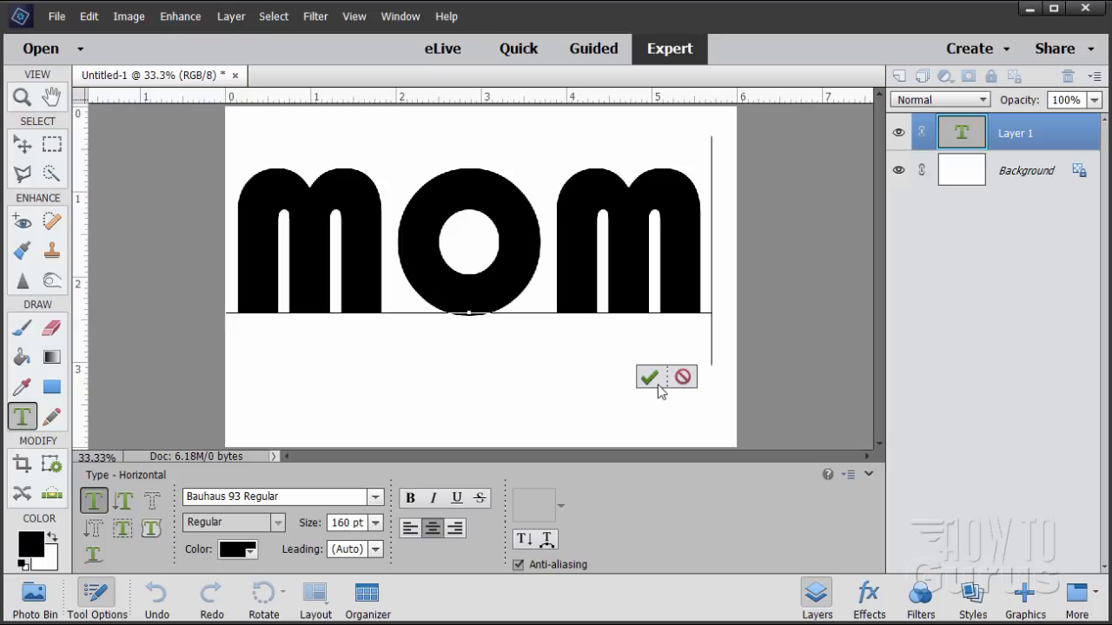
pyautogui.click(648, 376)
pyautogui.moveTo(492, 305); pyautogui.dragTo(503, 403)
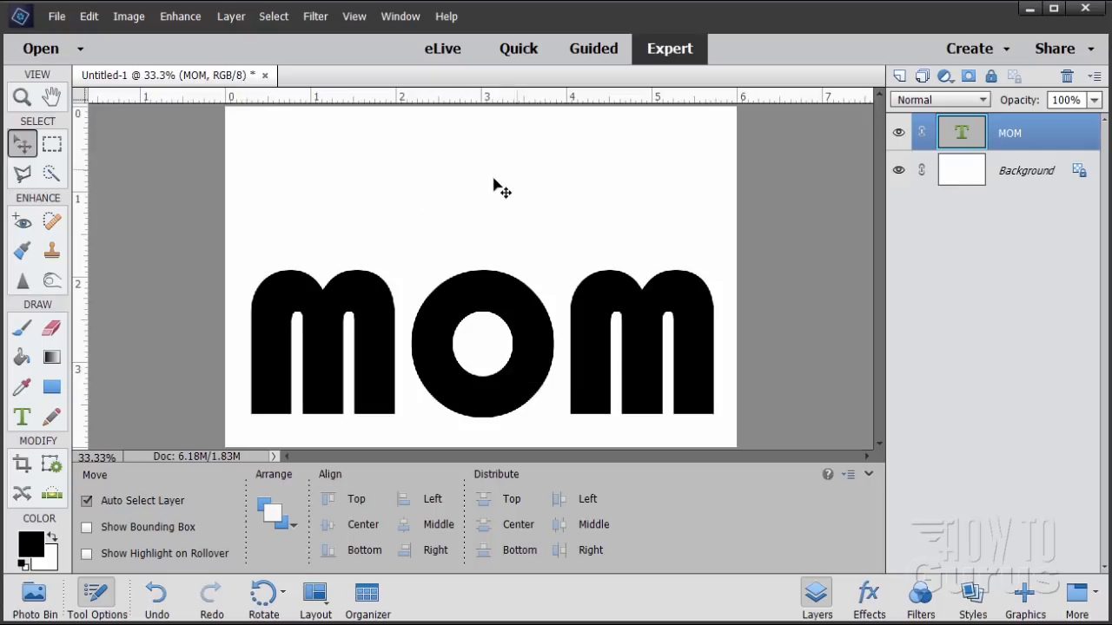
# Step: Add a new empty layer above the MOM text layer and set the type size to 72 pt
pyautogui.click(22, 417)
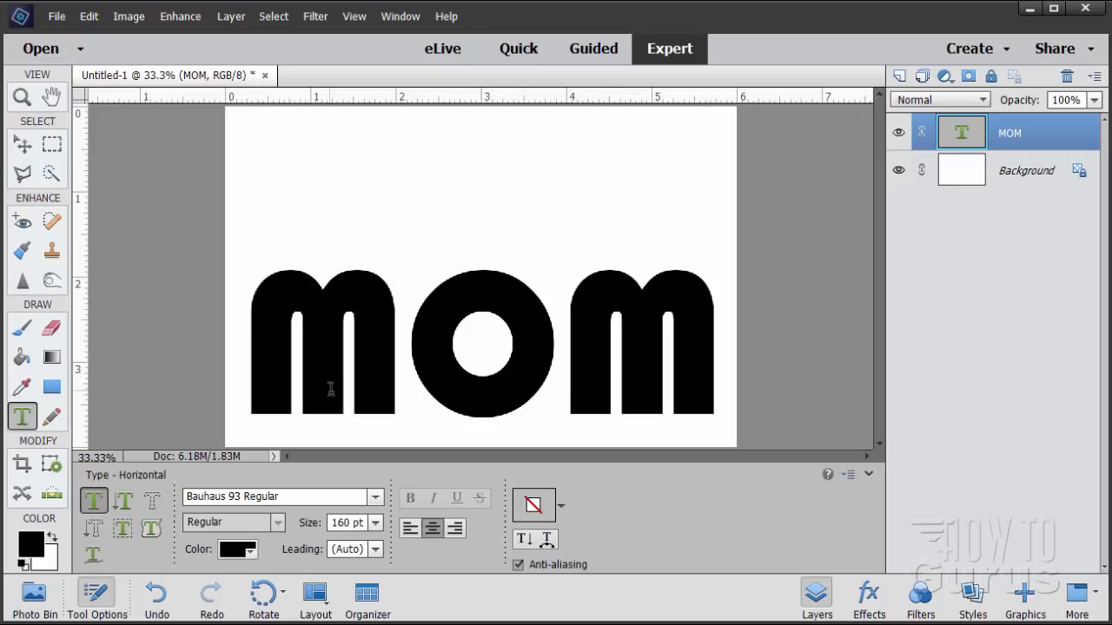
pyautogui.hotkey('ctrl', 'z')
pyautogui.click(899, 76)
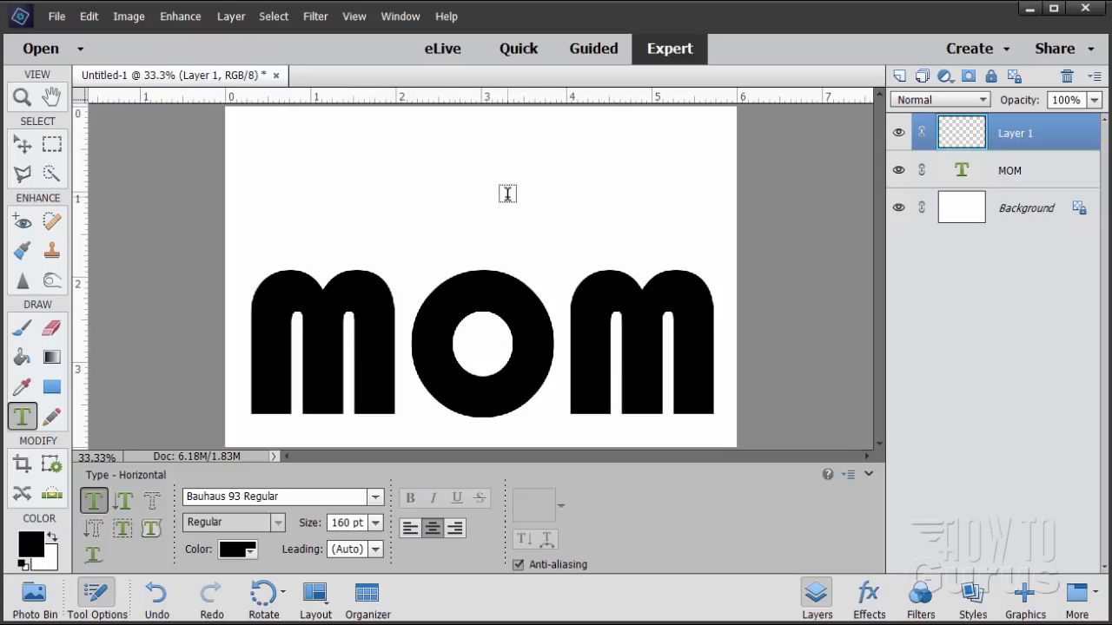
pyautogui.click(375, 522)
pyautogui.click(359, 513)
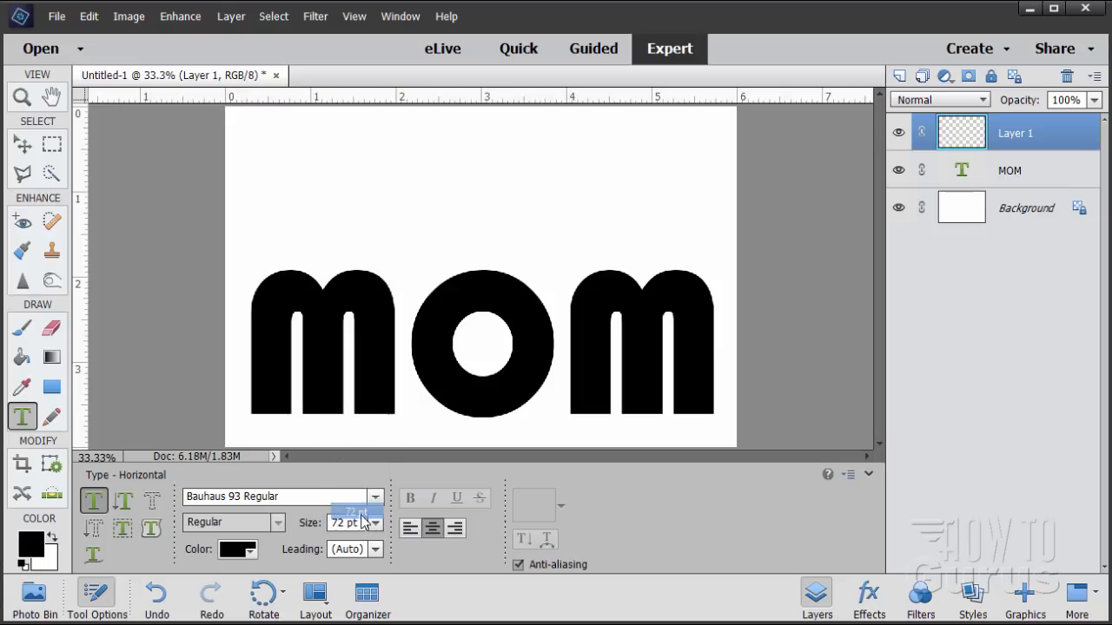
# Step: Add the text "#1" above the MOM lettering and move it down to the middle of the empty space
pyautogui.click(468, 188)
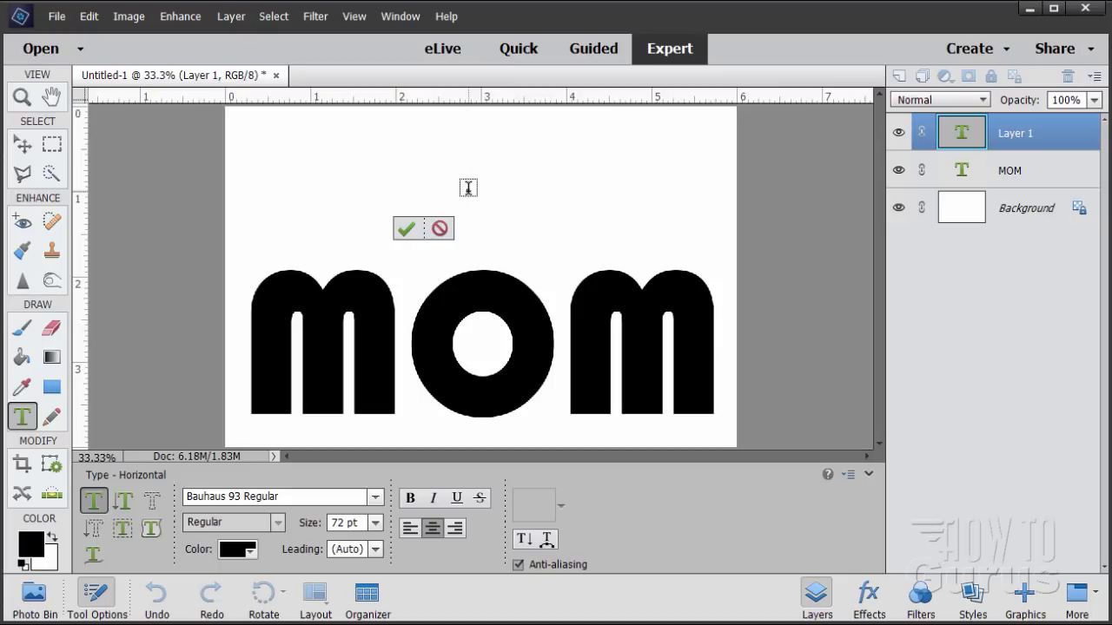
pyautogui.write('#1')
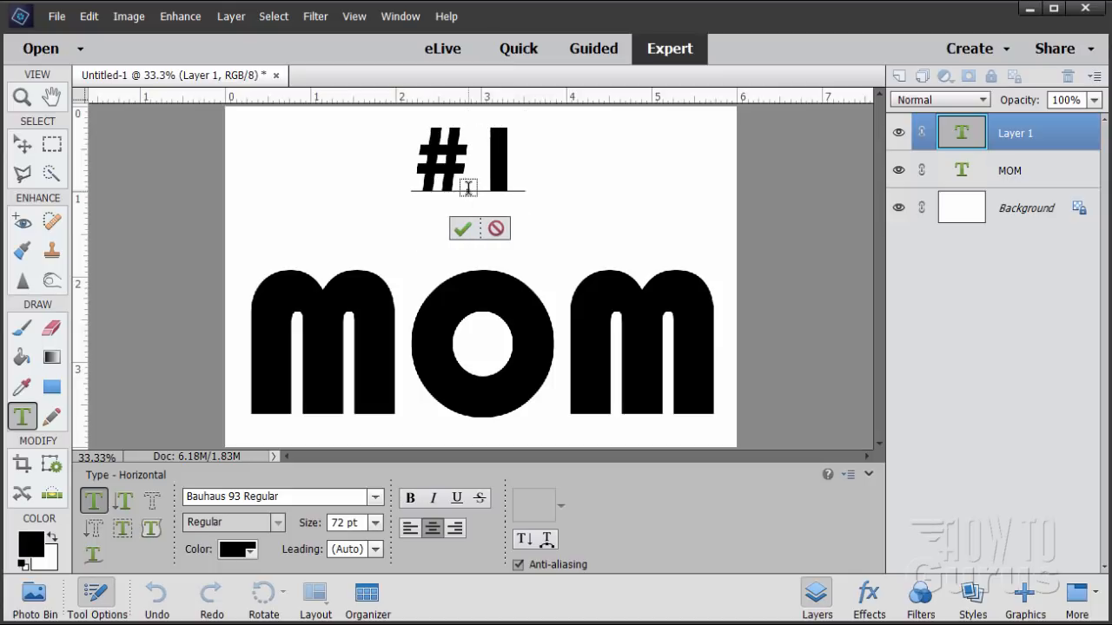
pyautogui.click(468, 226)
pyautogui.press('v')
pyautogui.moveTo(454, 174); pyautogui.dragTo(467, 204)
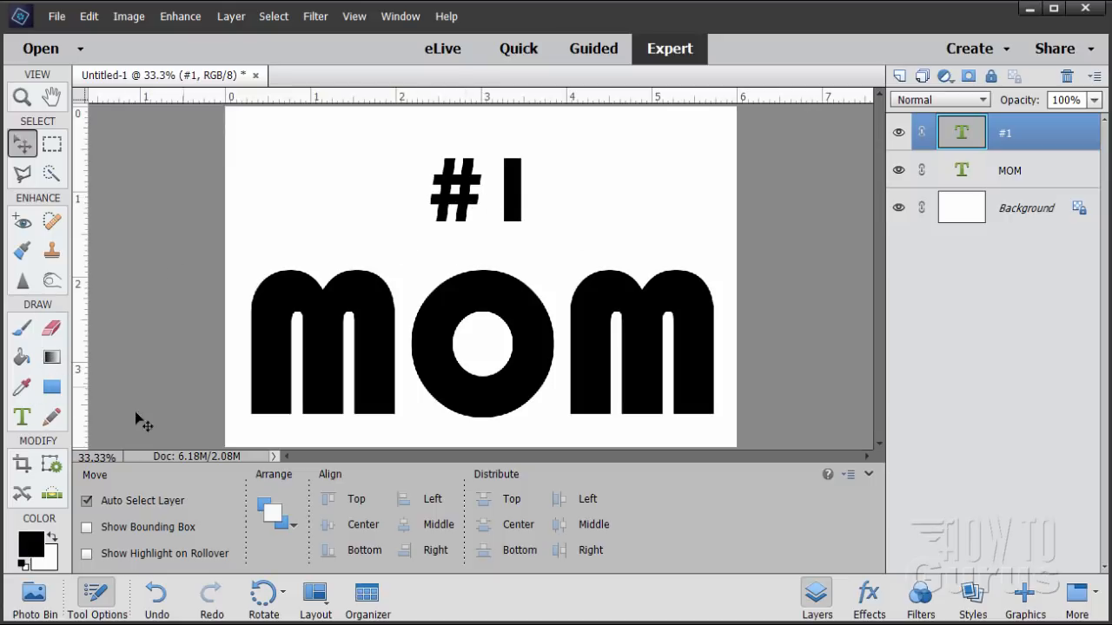
# Step: Scale the "#1" text to 125% with constrained proportions and nudge it into place above MOM
pyautogui.hotkey('ctrl', 't')
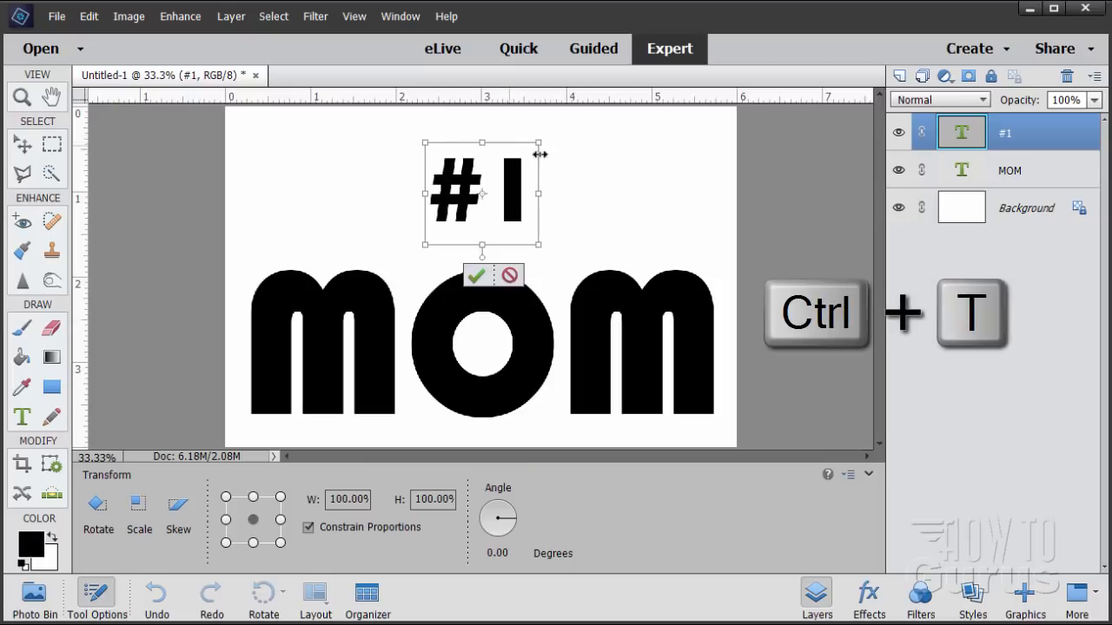
pyautogui.moveTo(537, 246); pyautogui.dragTo(525, 224)
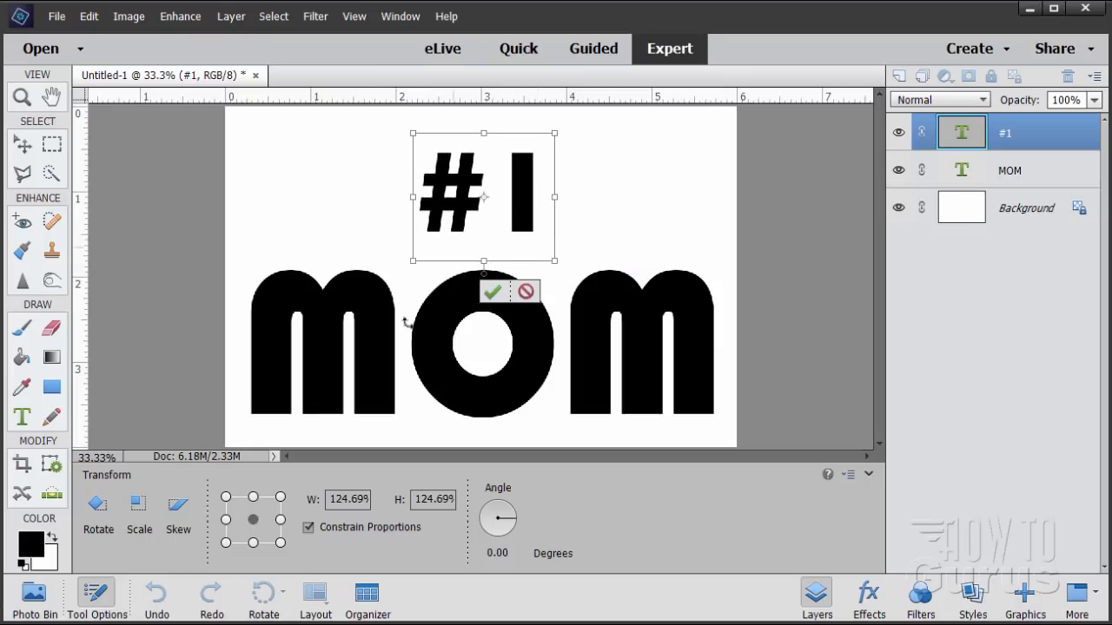
pyautogui.doubleClick(332, 501)
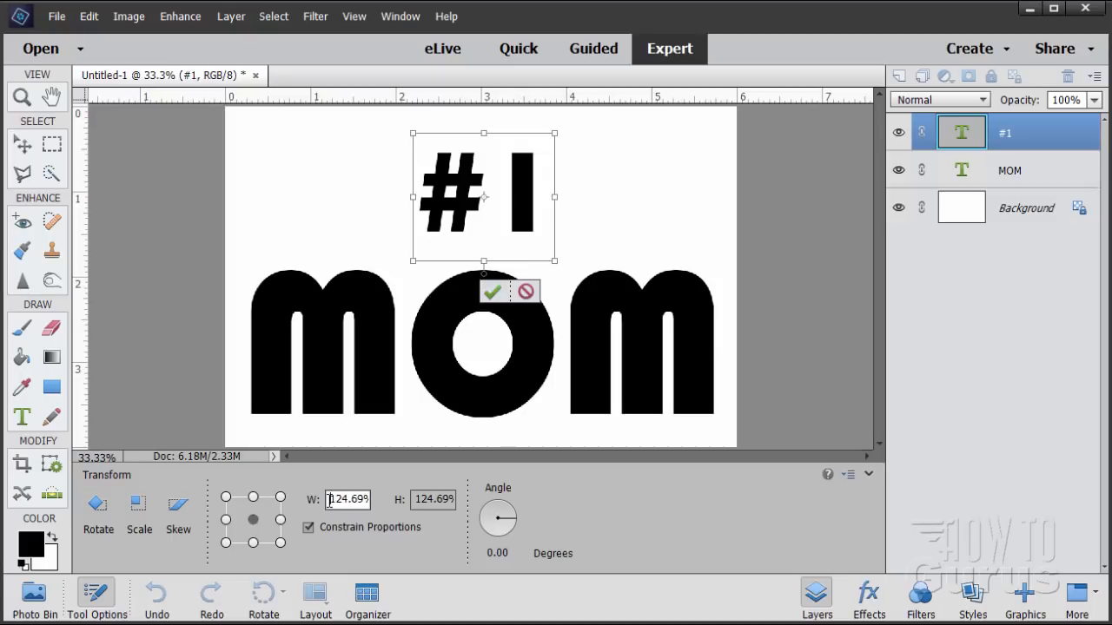
pyautogui.write('125')
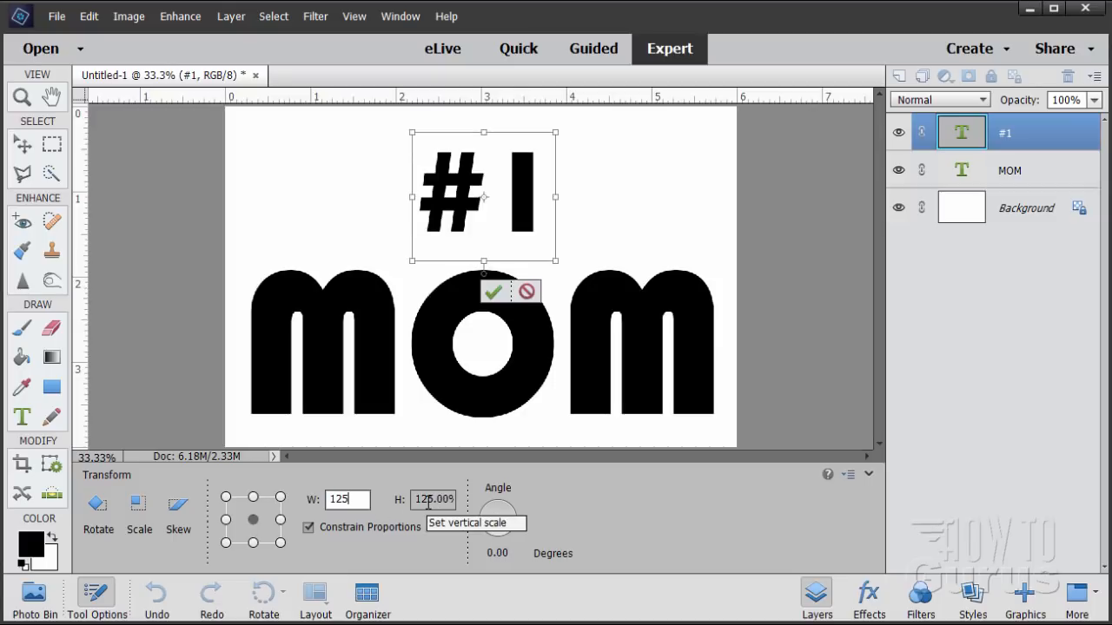
pyautogui.press('Return')
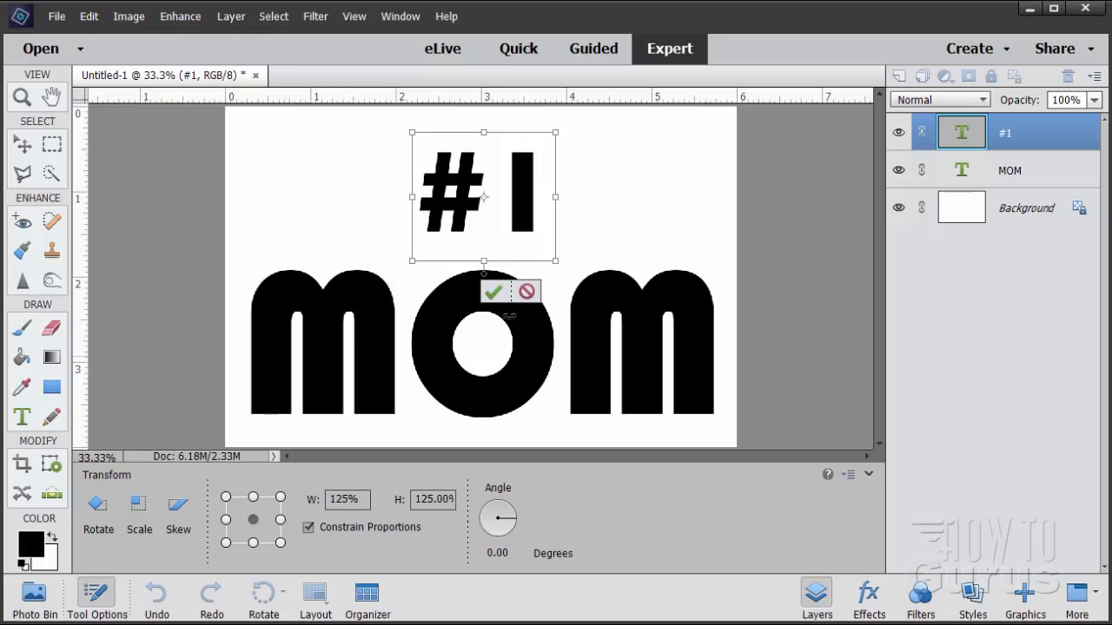
pyautogui.click(494, 295)
pyautogui.moveTo(467, 218); pyautogui.dragTo(456, 213)
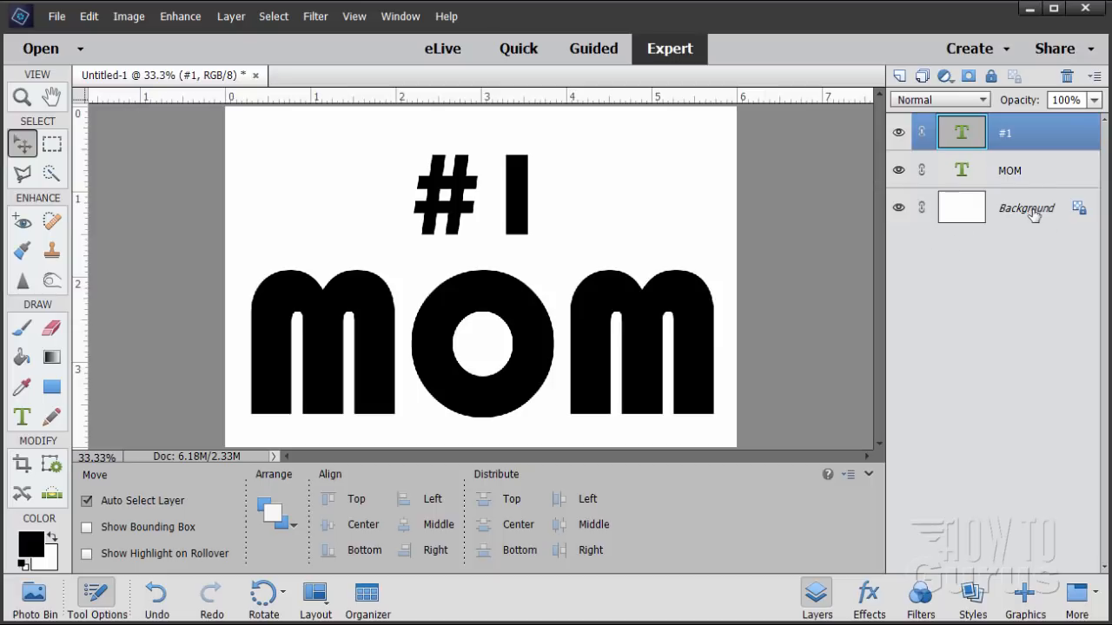
# Step: Place the image flowers-4092124_1920.jpg directly above the MOM text layer
pyautogui.click(1013, 173)
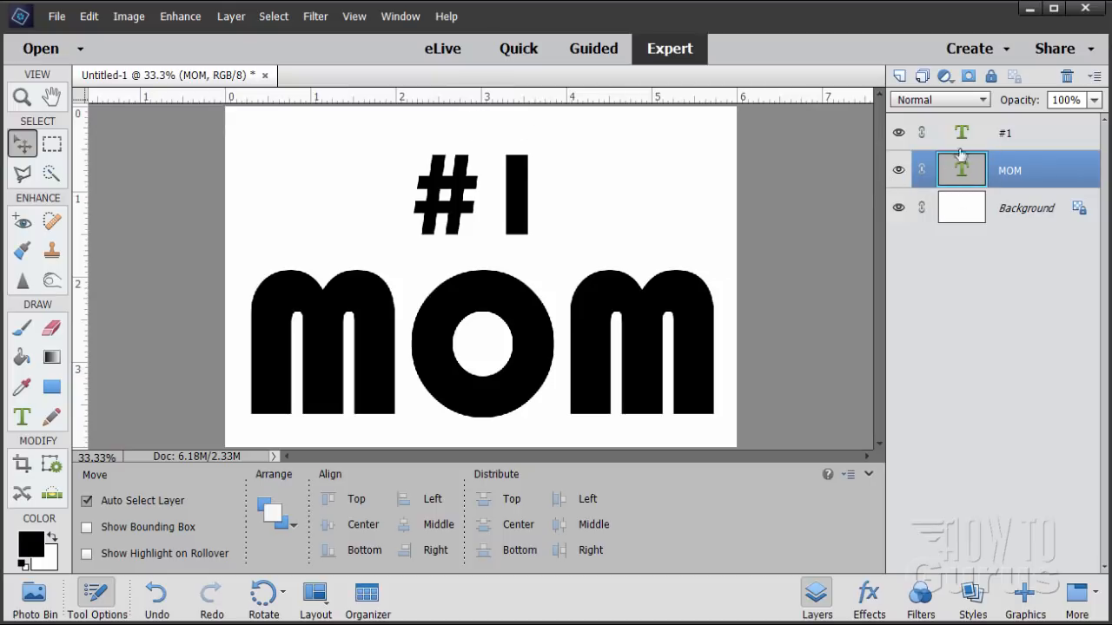
pyautogui.click(56, 16)
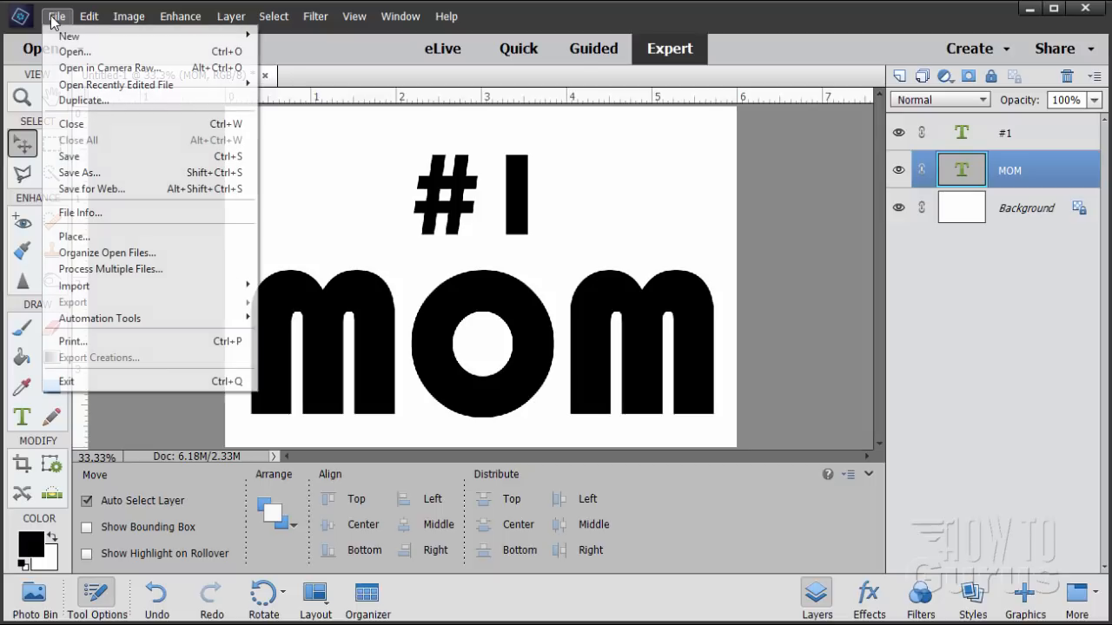
pyautogui.click(95, 243)
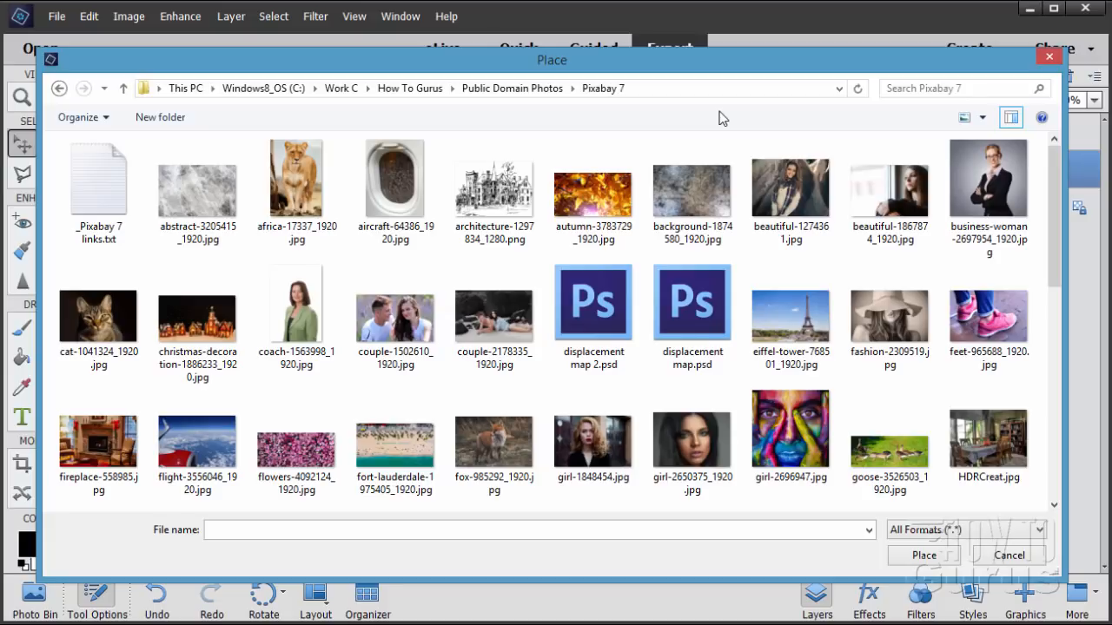
pyautogui.click(281, 460)
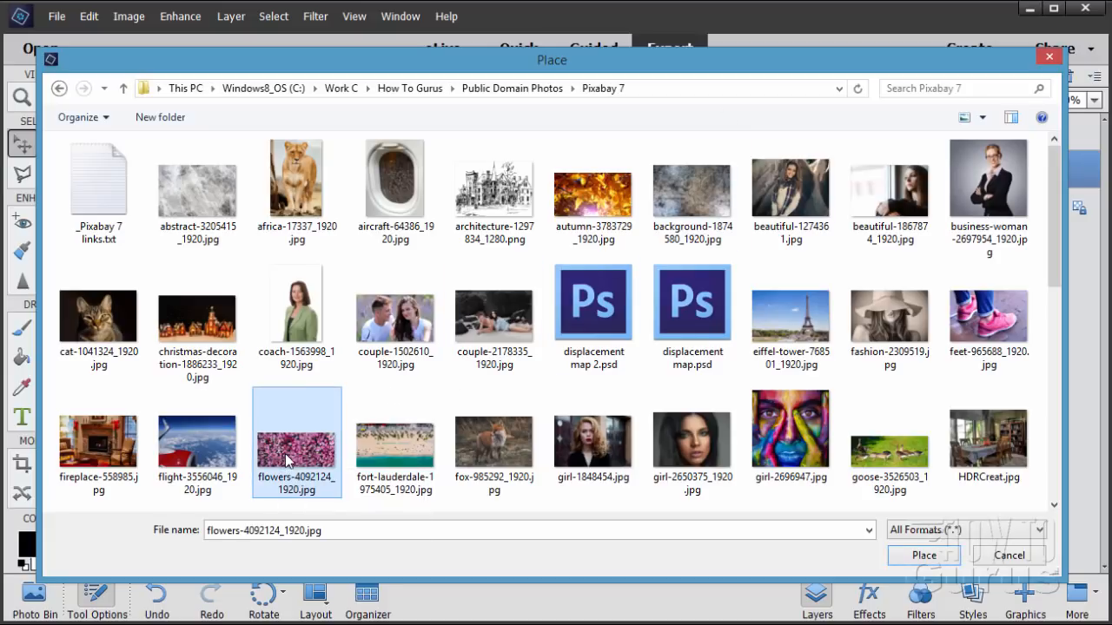
pyautogui.click(924, 556)
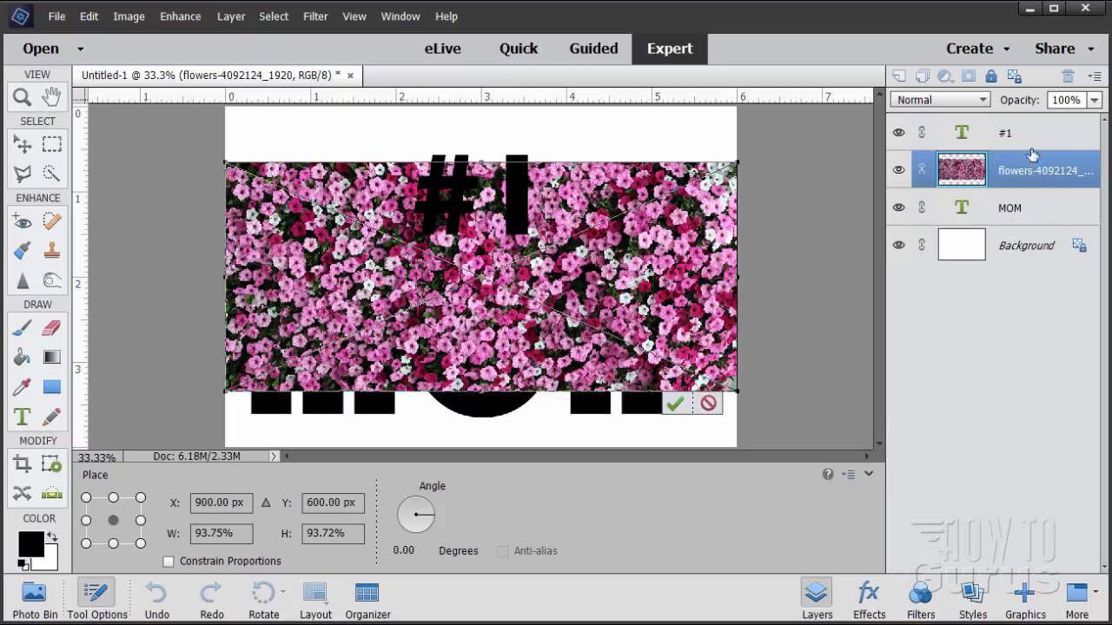
# Step: Move the flower image down to about Y 795 px so it covers MOM, and clip it to the MOM text layer
pyautogui.moveTo(582, 278); pyautogui.dragTo(585, 336)
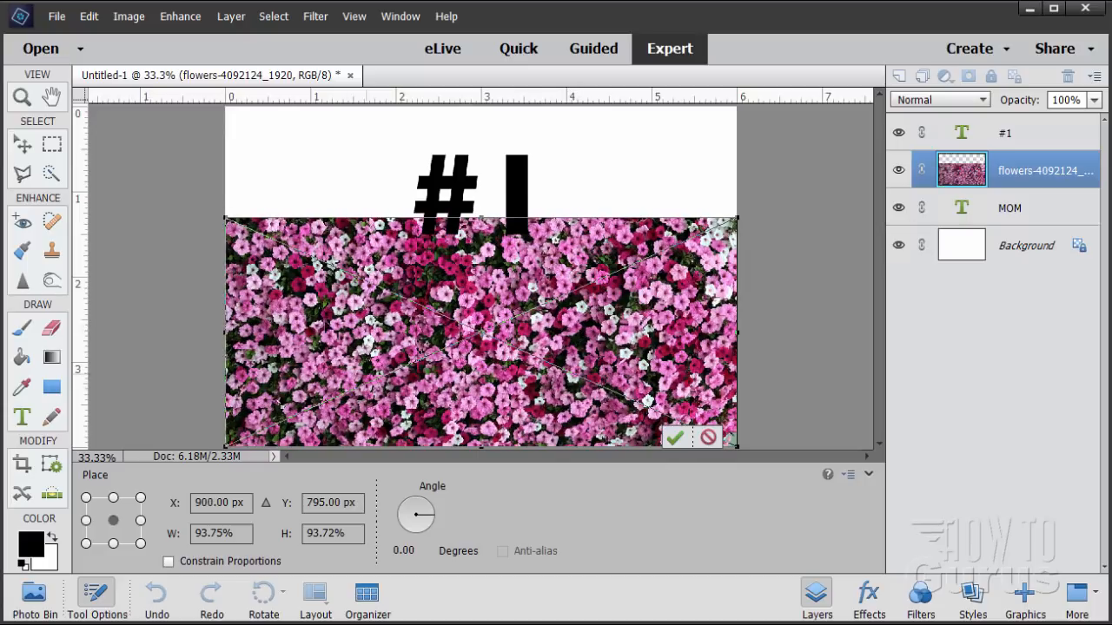
pyautogui.click(675, 437)
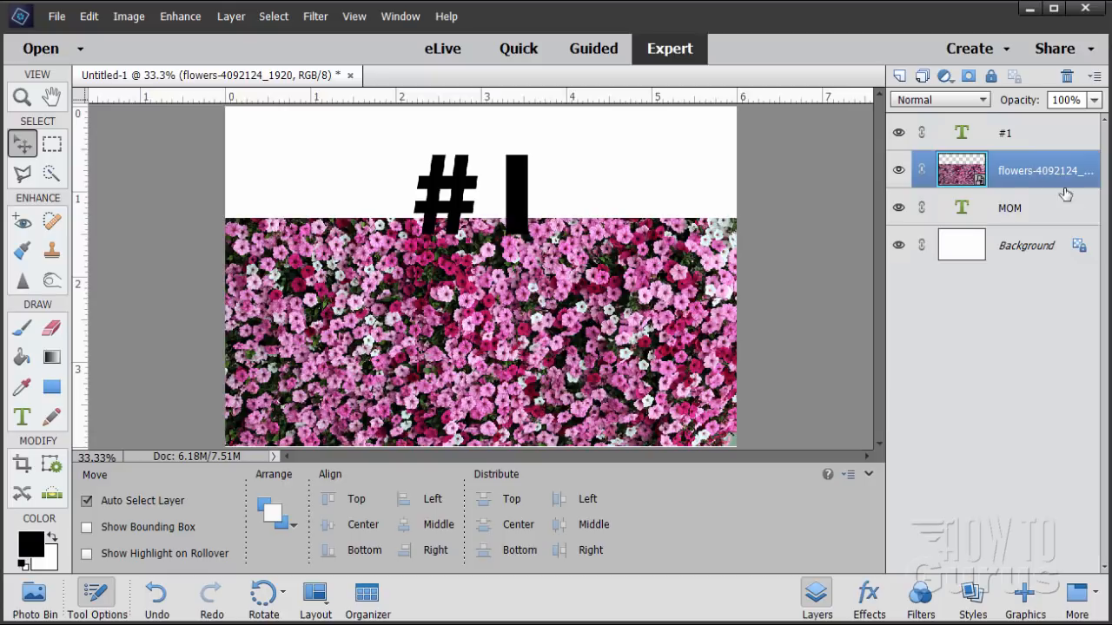
pyautogui.rightClick(1005, 176)
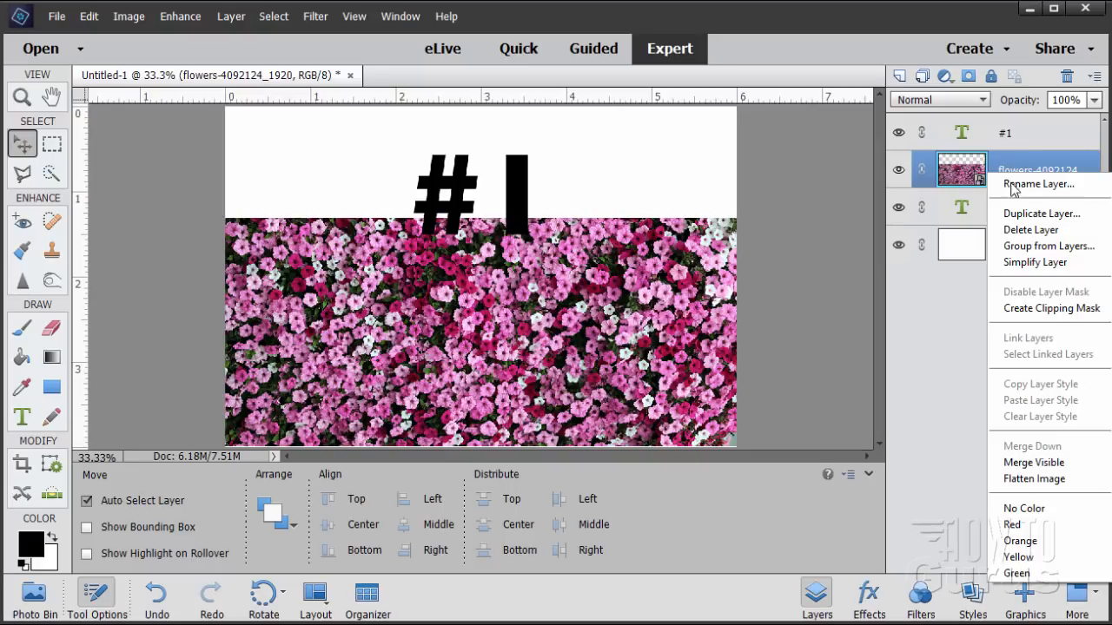
pyautogui.click(1051, 310)
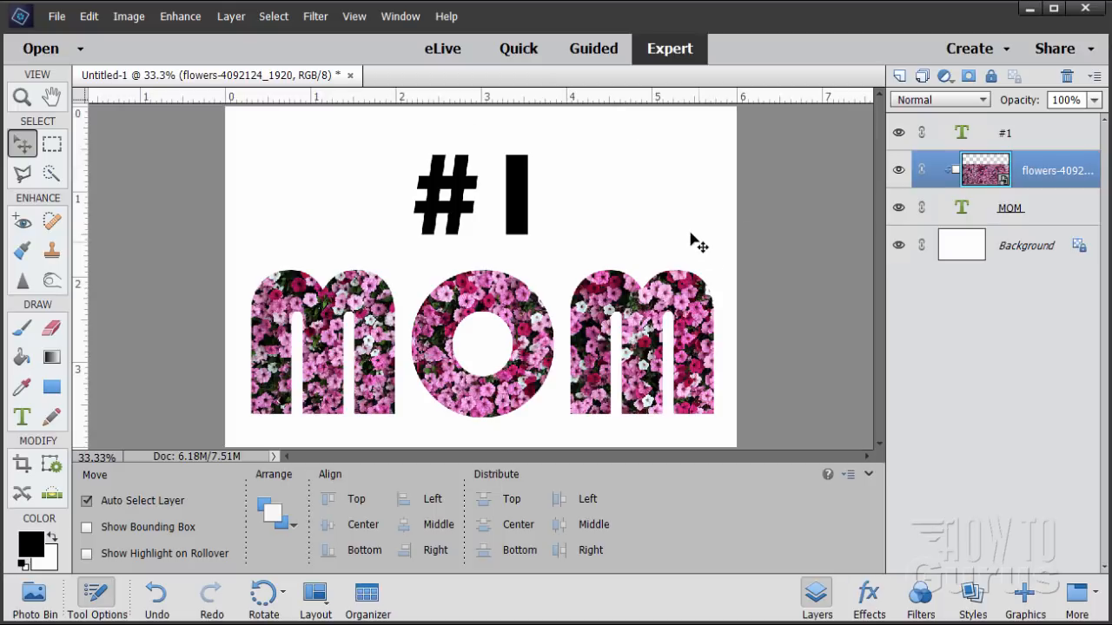
# Step: Fill the Background layer with the white background graphic that has large pastel multicolored flowers
pyautogui.click(1038, 242)
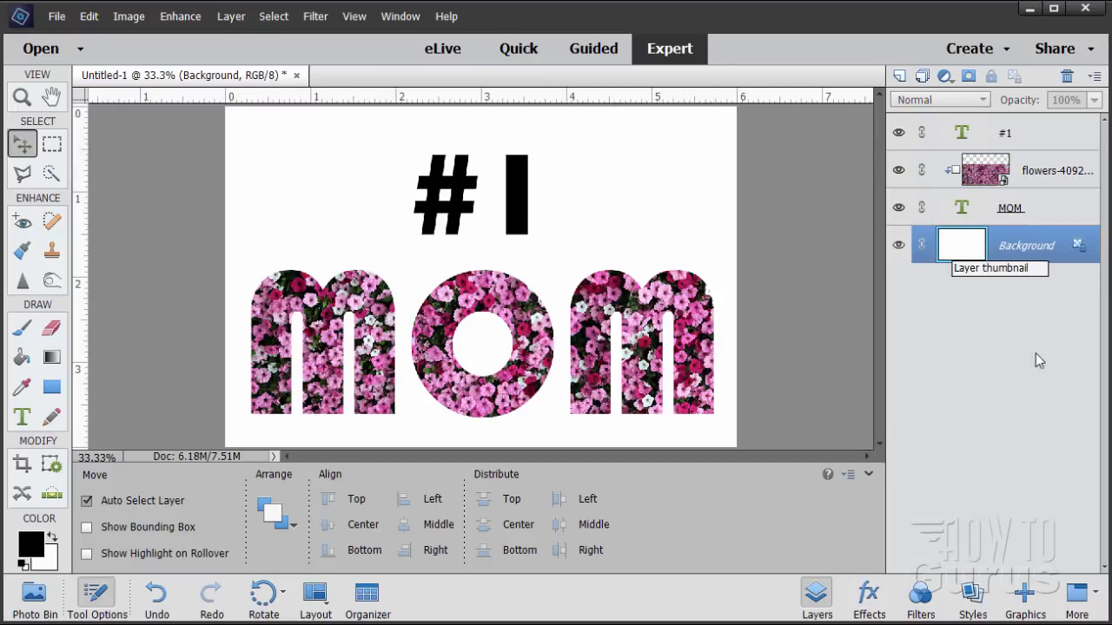
pyautogui.click(1026, 597)
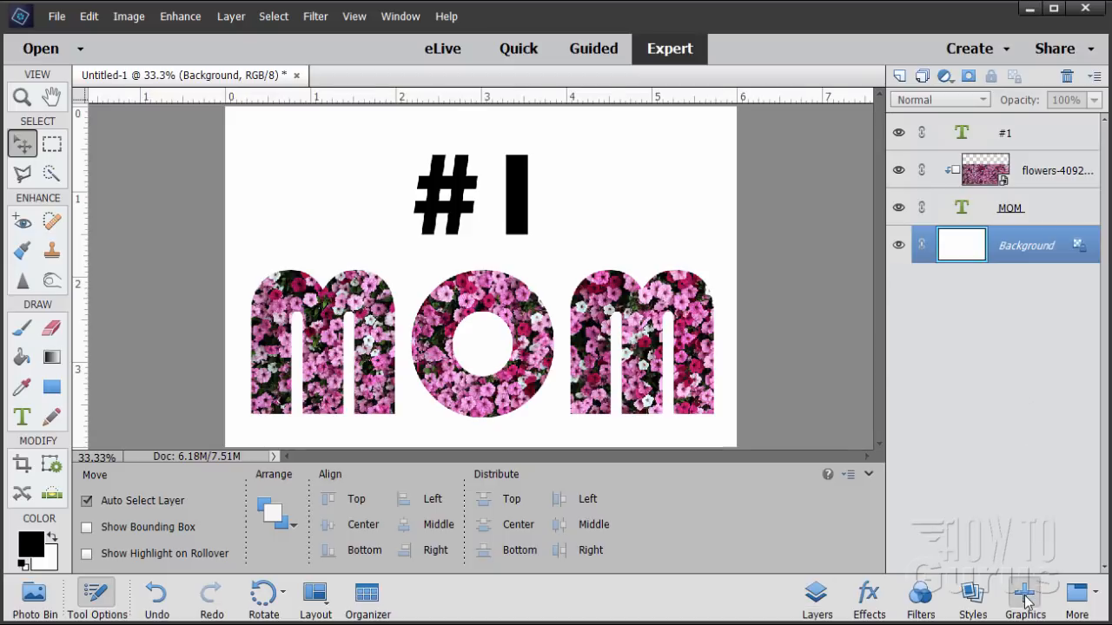
pyautogui.click(1052, 80)
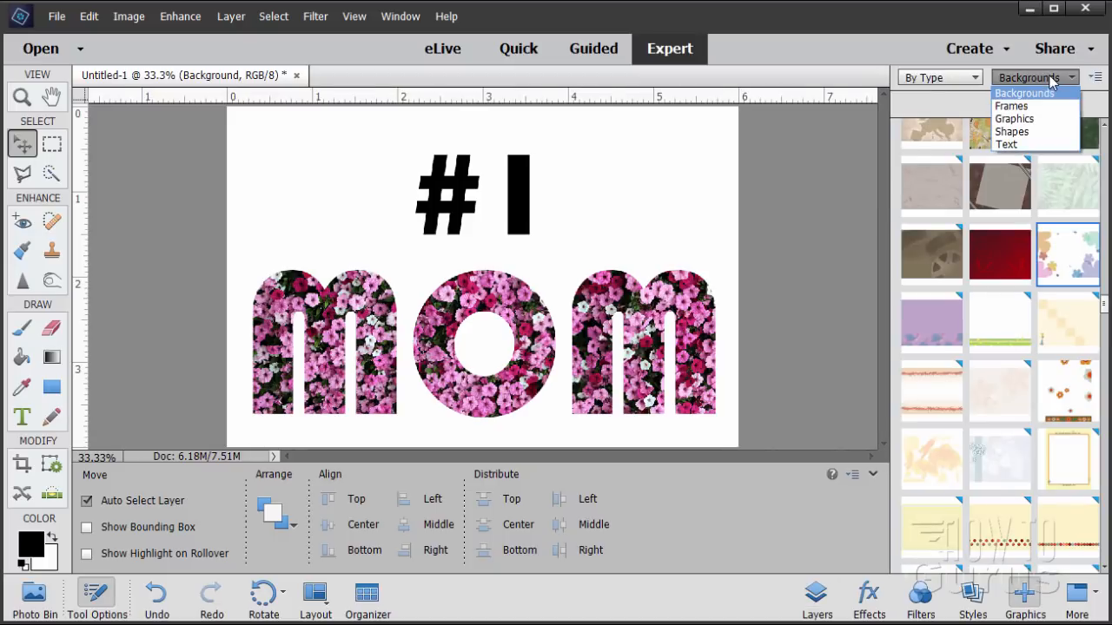
pyautogui.click(1040, 96)
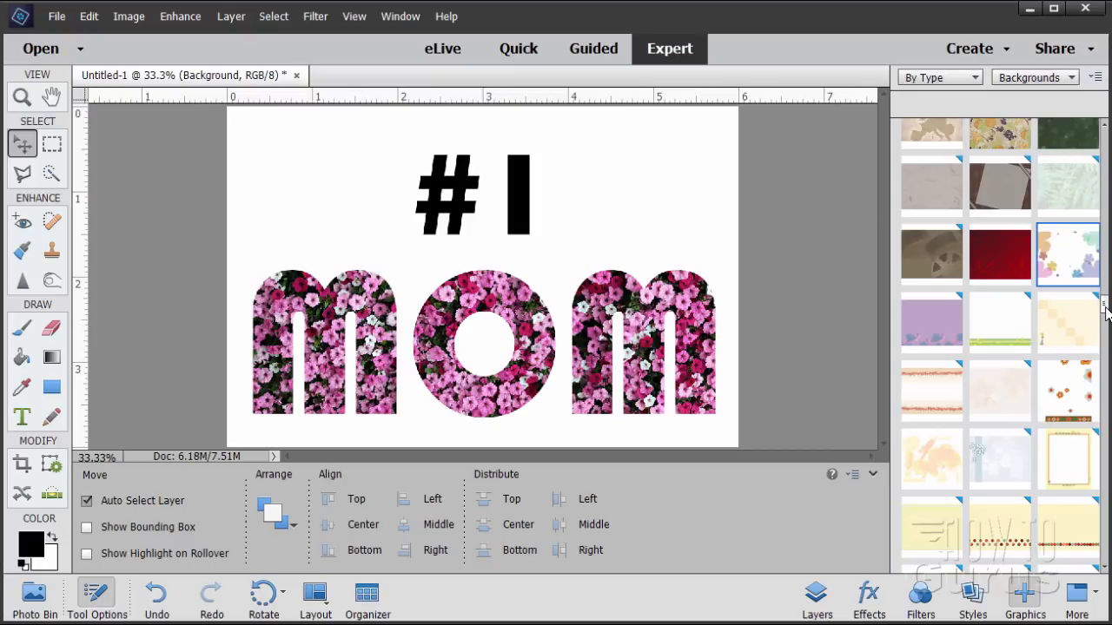
pyautogui.moveTo(1106, 303)
pyautogui.mouseDown()
pyautogui.moveTo(1105, 131)
pyautogui.moveTo(1103, 304)
pyautogui.mouseUp()
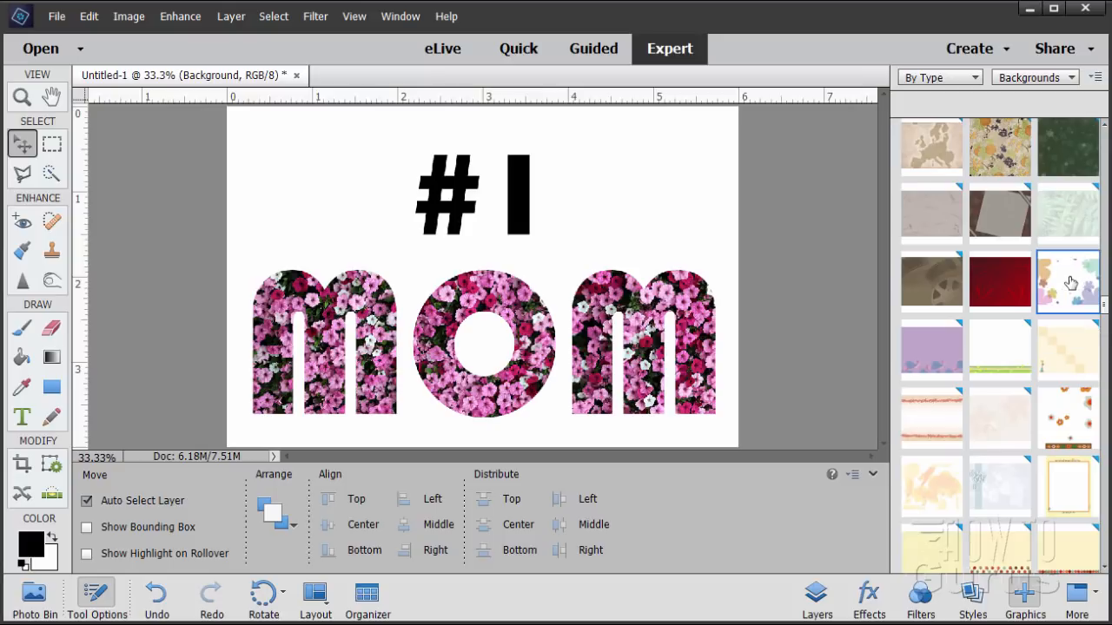
pyautogui.doubleClick(1070, 280)
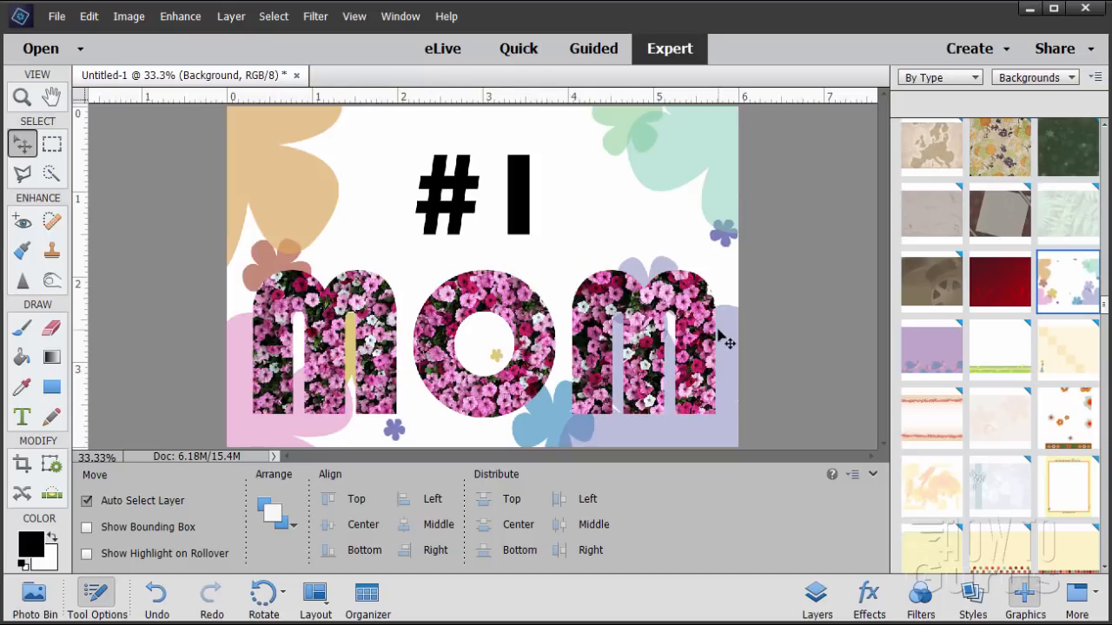
# Step: Apply the first bevel style in the third row of the Bevels set to the MOM text layer
pyautogui.click(975, 597)
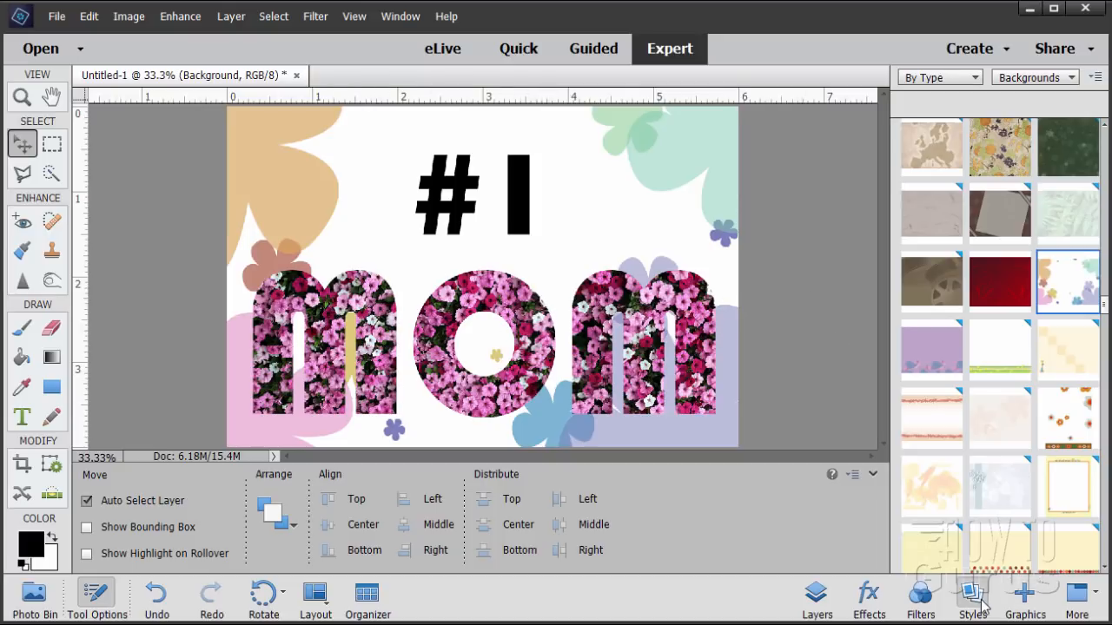
pyautogui.click(816, 598)
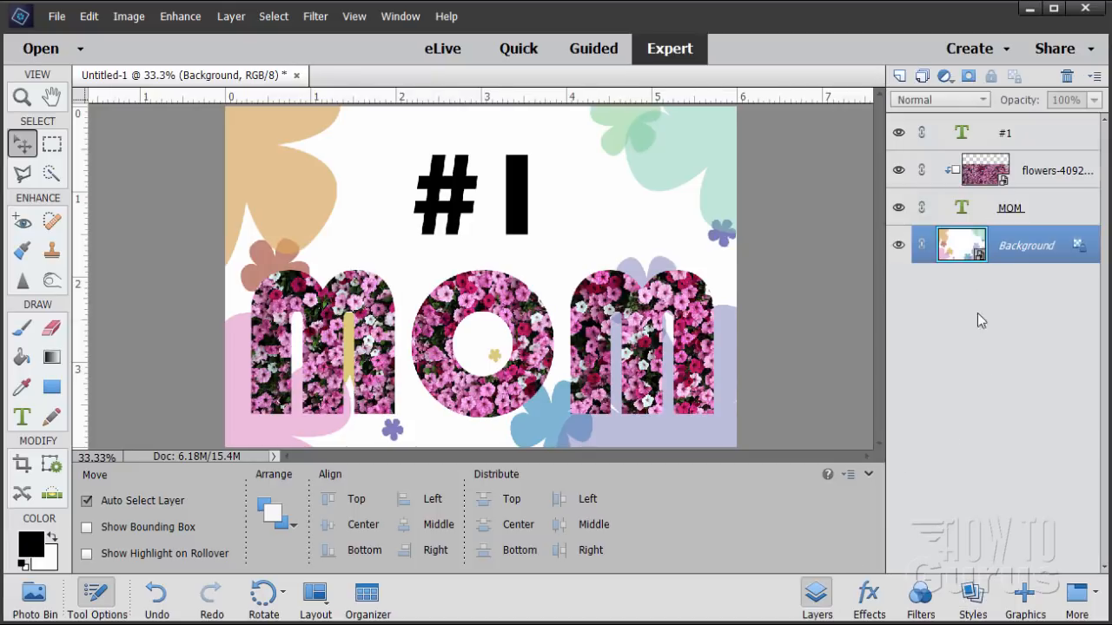
pyautogui.click(999, 219)
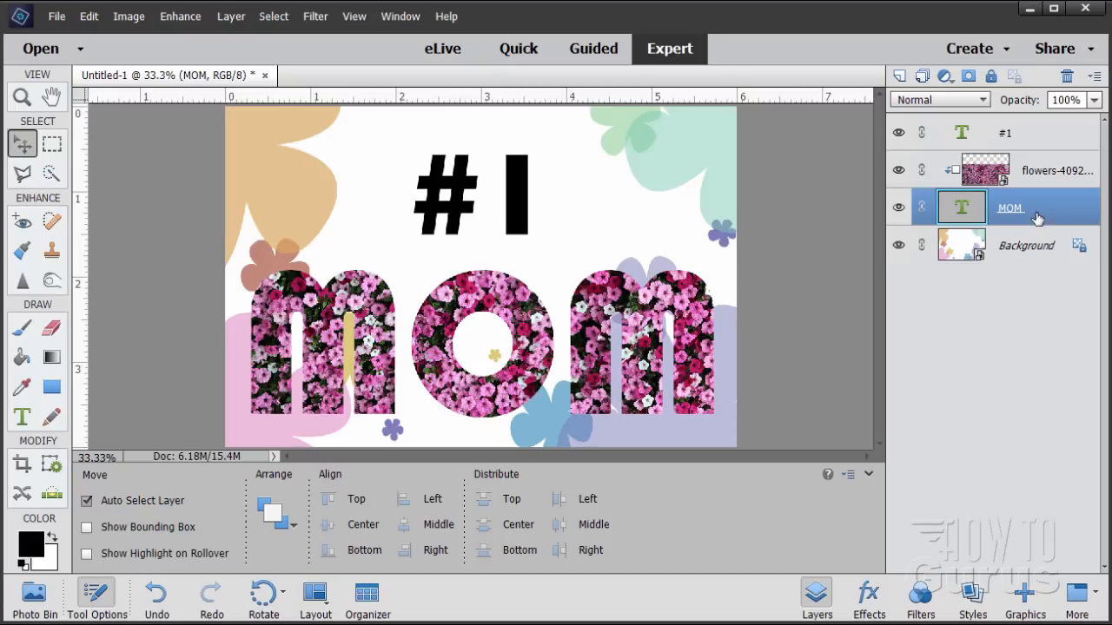
pyautogui.click(972, 597)
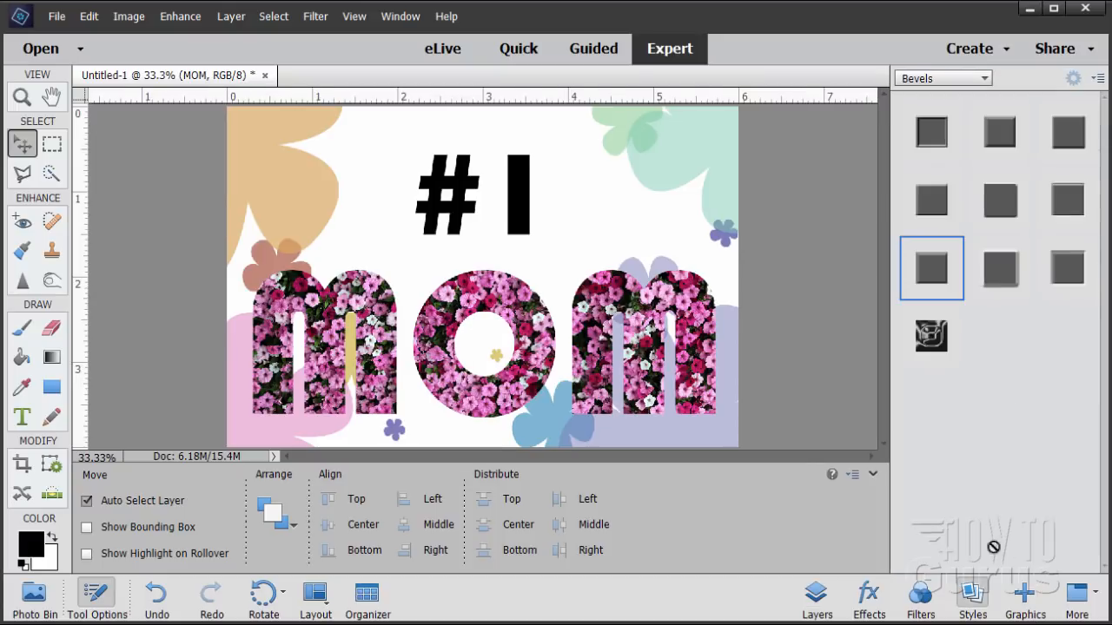
pyautogui.click(930, 275)
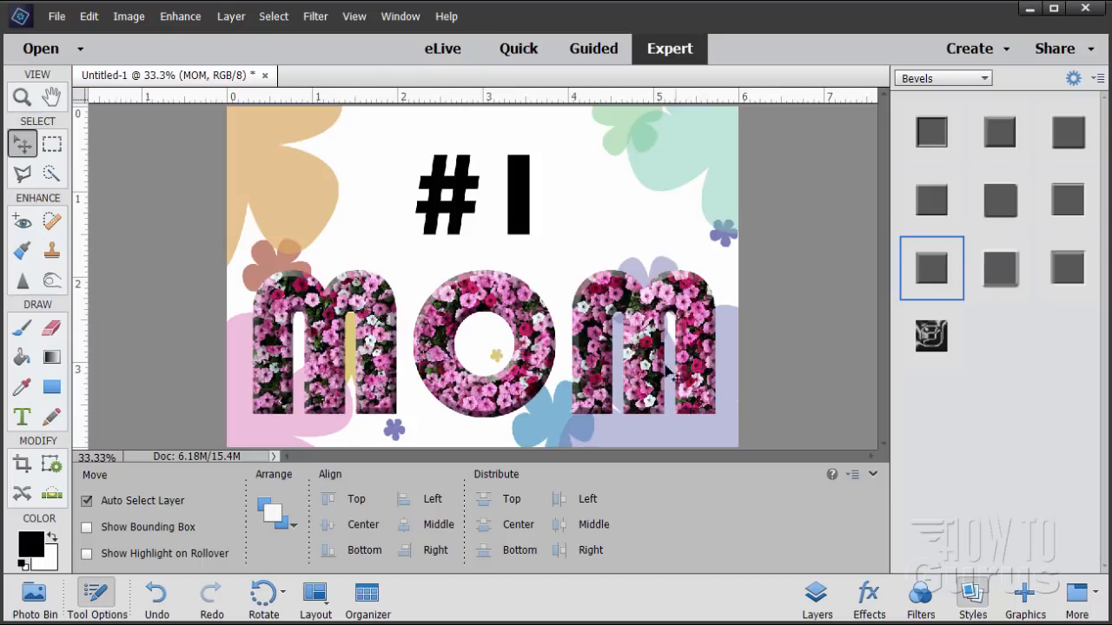
# Step: Open the style settings of the MOM text layer and set the lighting angle to 135°
pyautogui.click(814, 599)
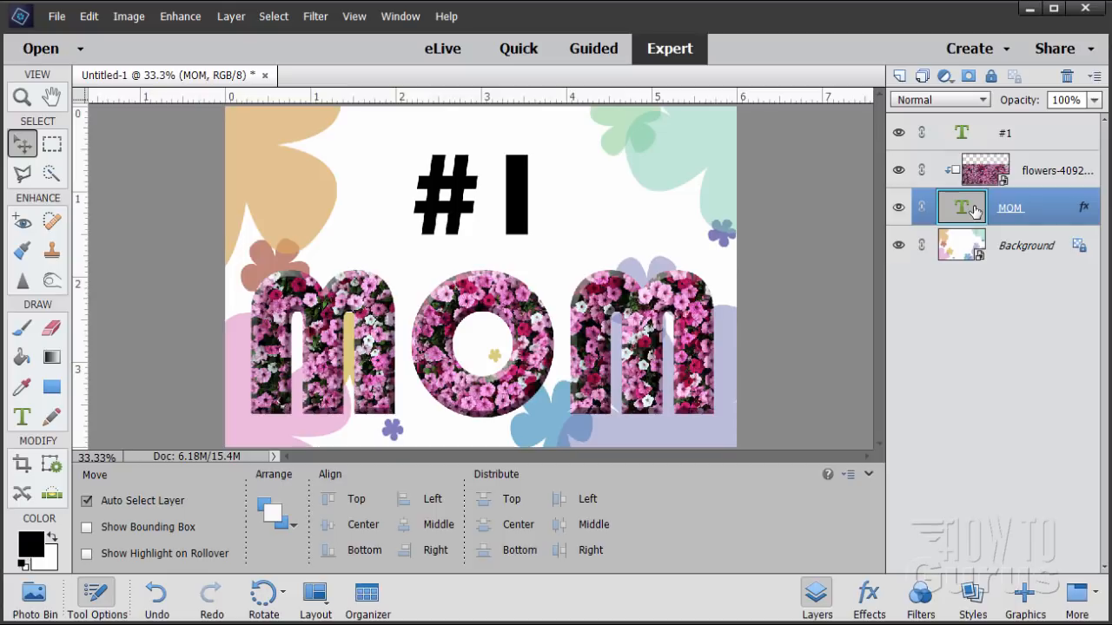
pyautogui.doubleClick(1085, 212)
pyautogui.moveTo(1019, 185); pyautogui.dragTo(940, 191)
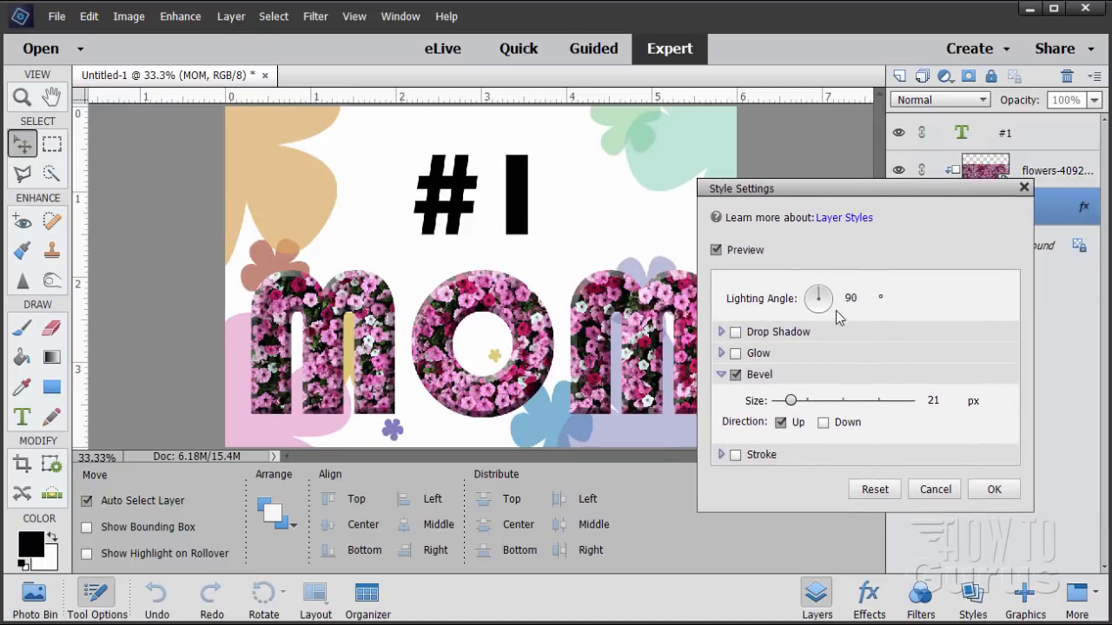
pyautogui.moveTo(858, 302); pyautogui.dragTo(832, 298)
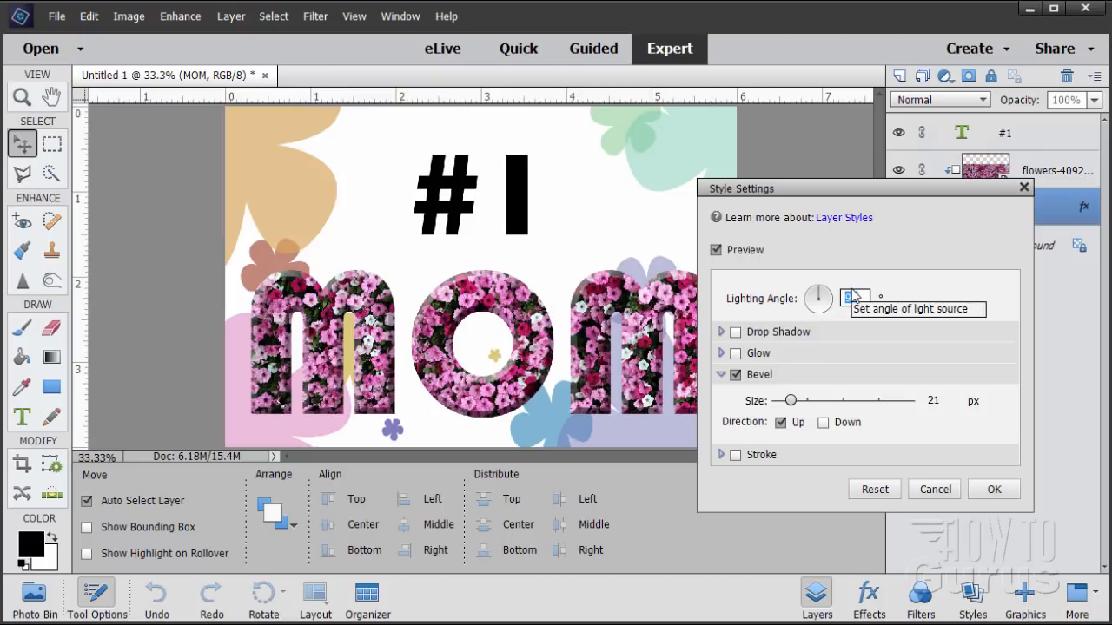
pyautogui.write('135')
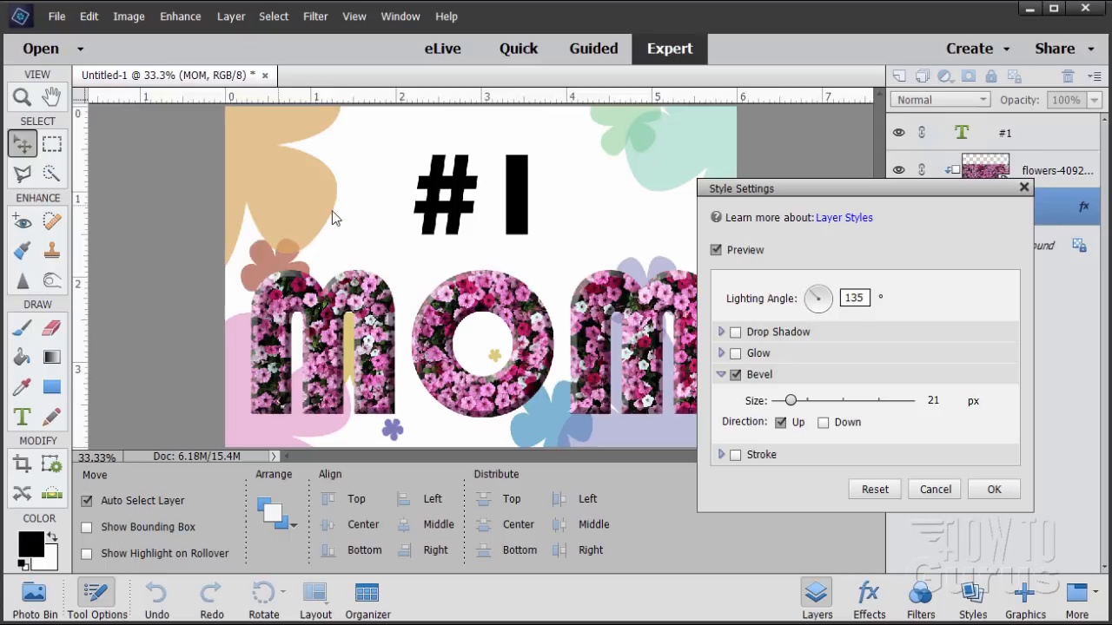
# Step: Add a drop shadow to the MOM text layer with size 1 px and distance 22 px, and apply the style settings
pyautogui.click(736, 333)
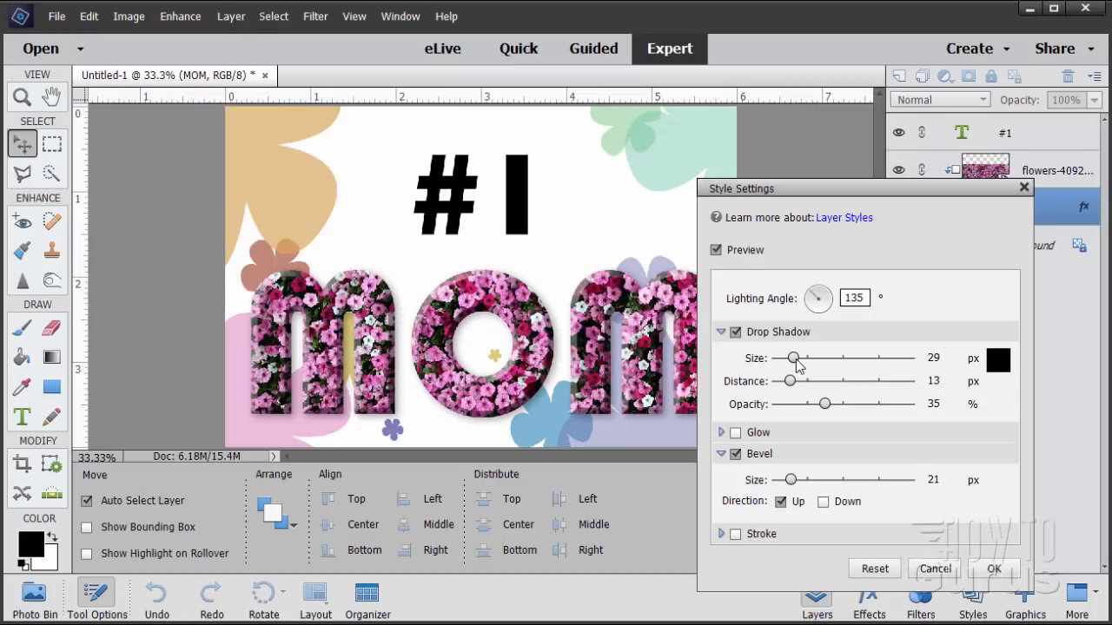
pyautogui.click(933, 358)
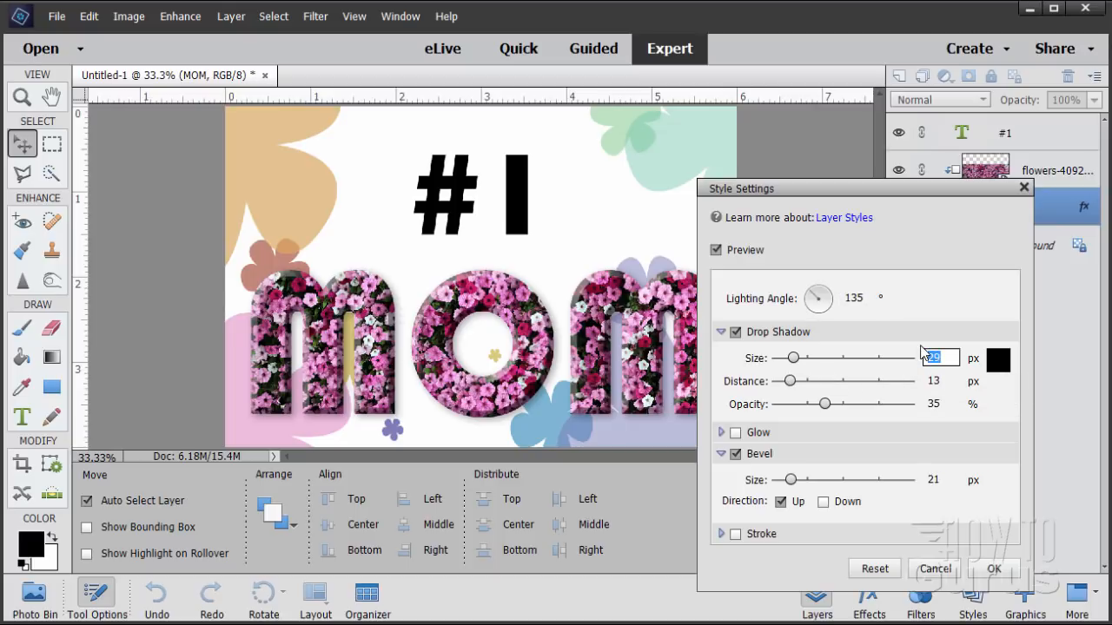
pyautogui.write('1')
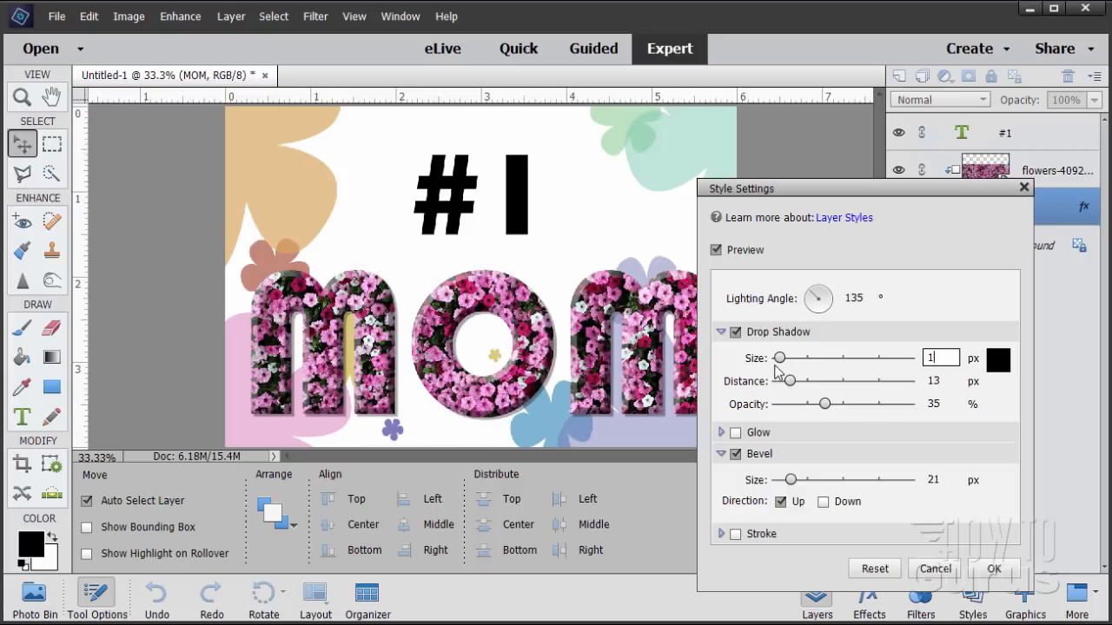
pyautogui.moveTo(780, 363)
pyautogui.mouseDown()
pyautogui.moveTo(804, 364)
pyautogui.moveTo(776, 365)
pyautogui.mouseUp()
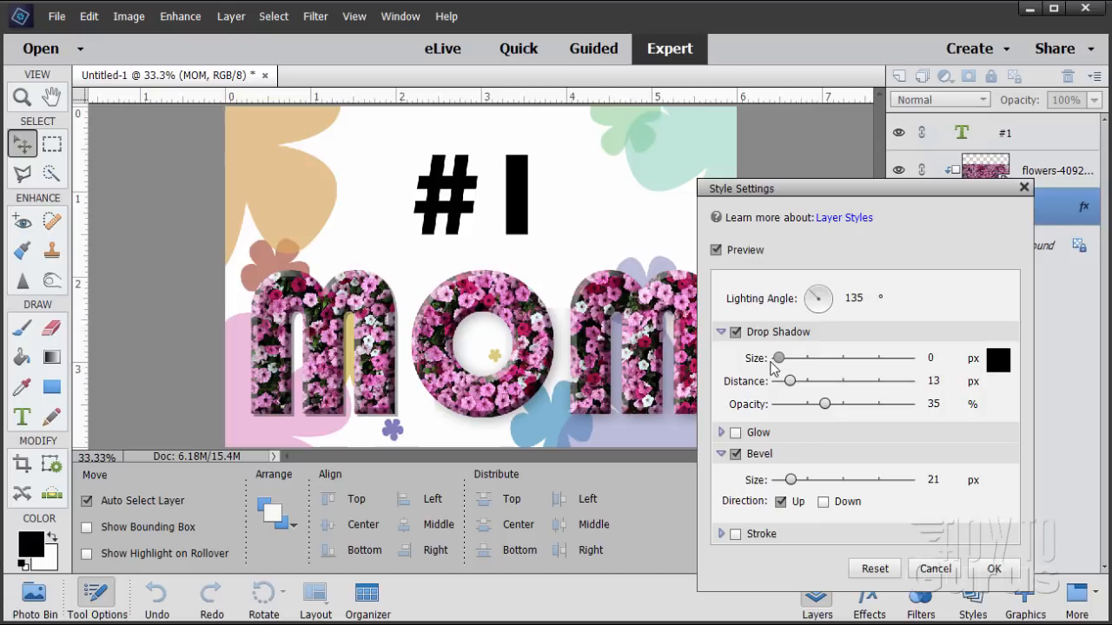
pyautogui.click(942, 359)
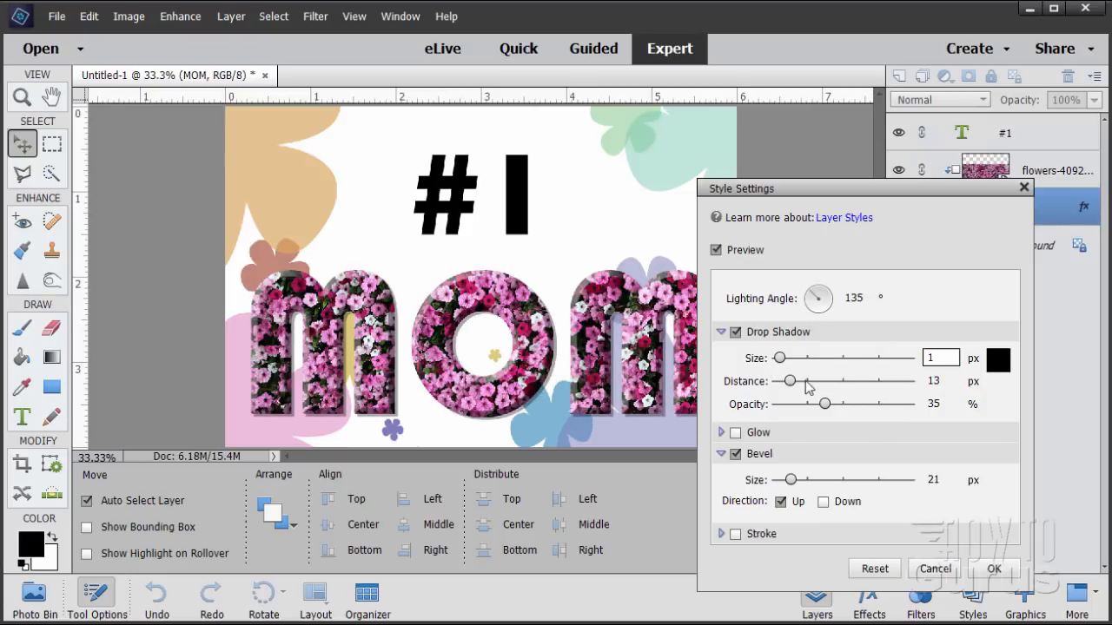
pyautogui.moveTo(790, 383); pyautogui.dragTo(800, 392)
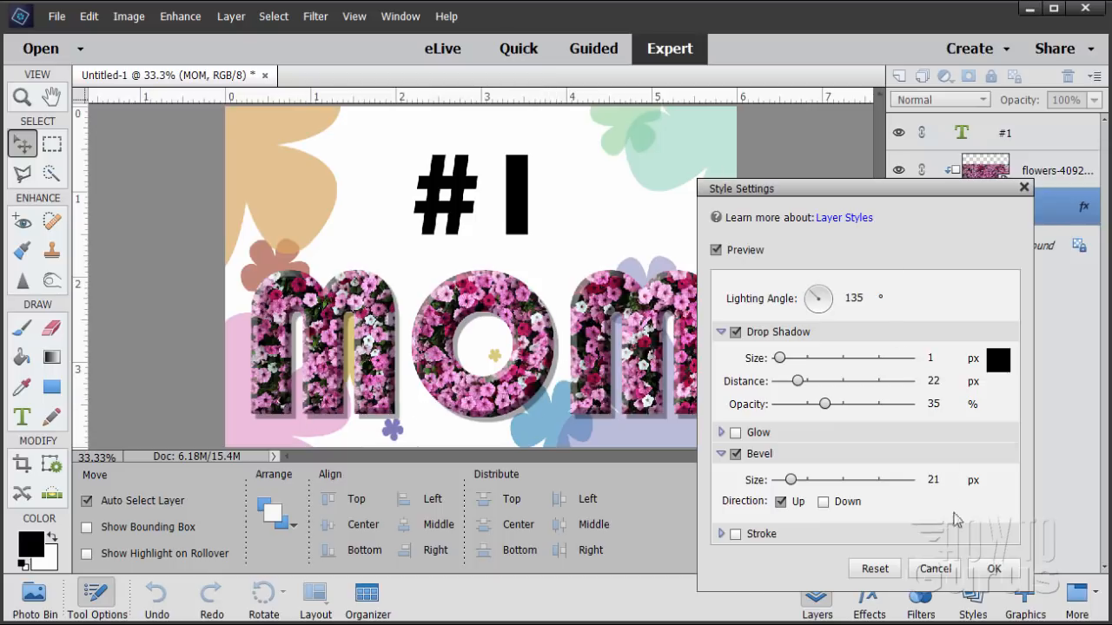
pyautogui.click(994, 569)
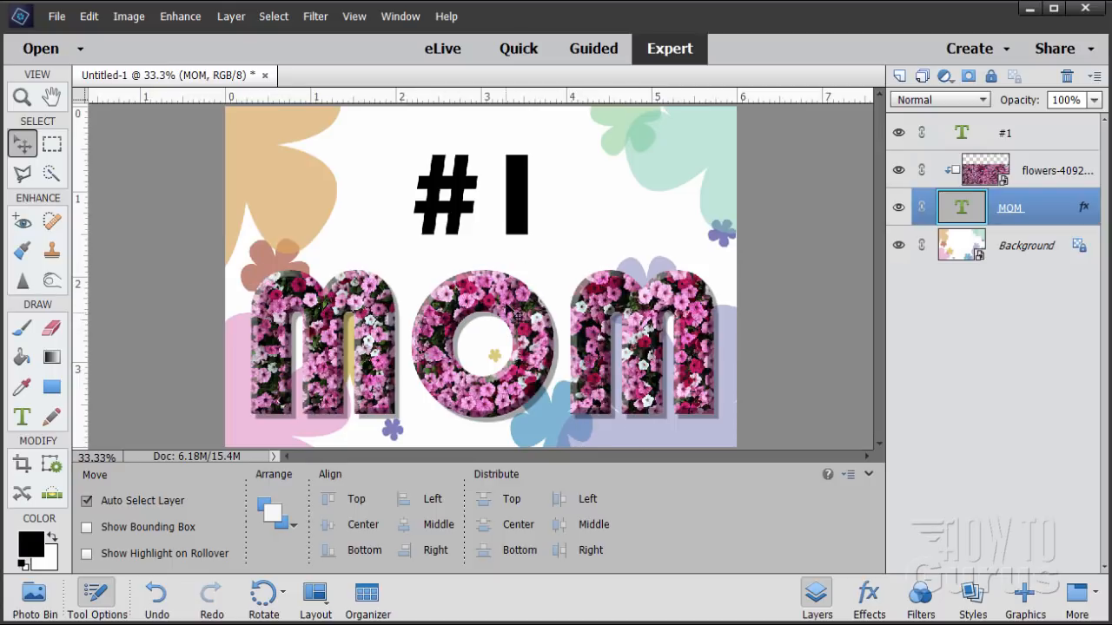
# Step: Add a Levels adjustment layer above the flower image, using the previous layer as its clipping mask
pyautogui.click(991, 178)
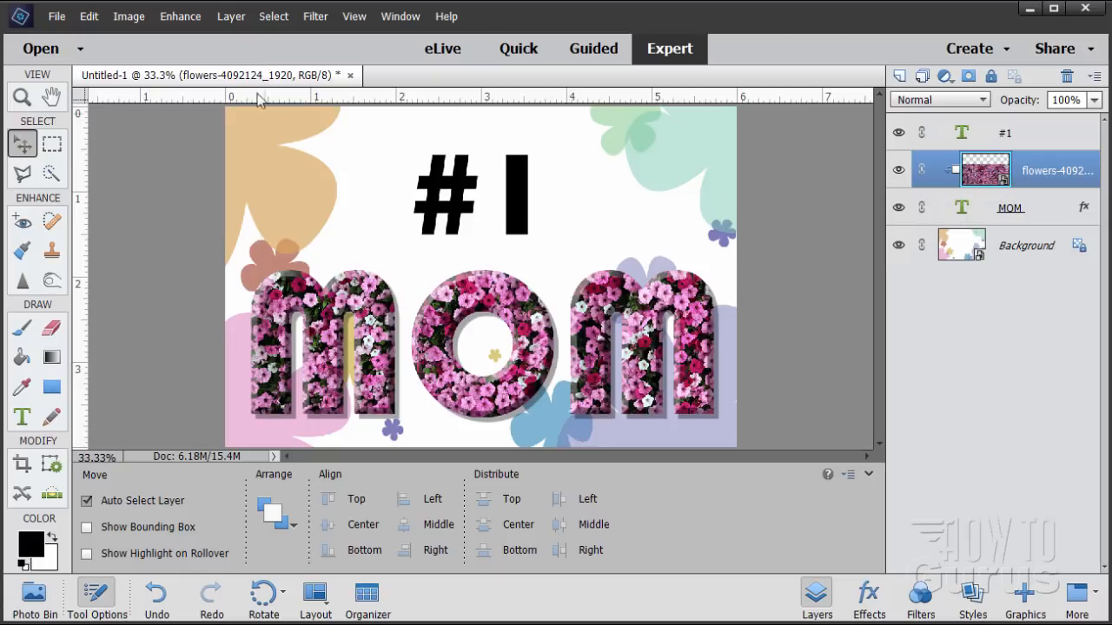
pyautogui.click(229, 16)
pyautogui.moveTo(412, 149)
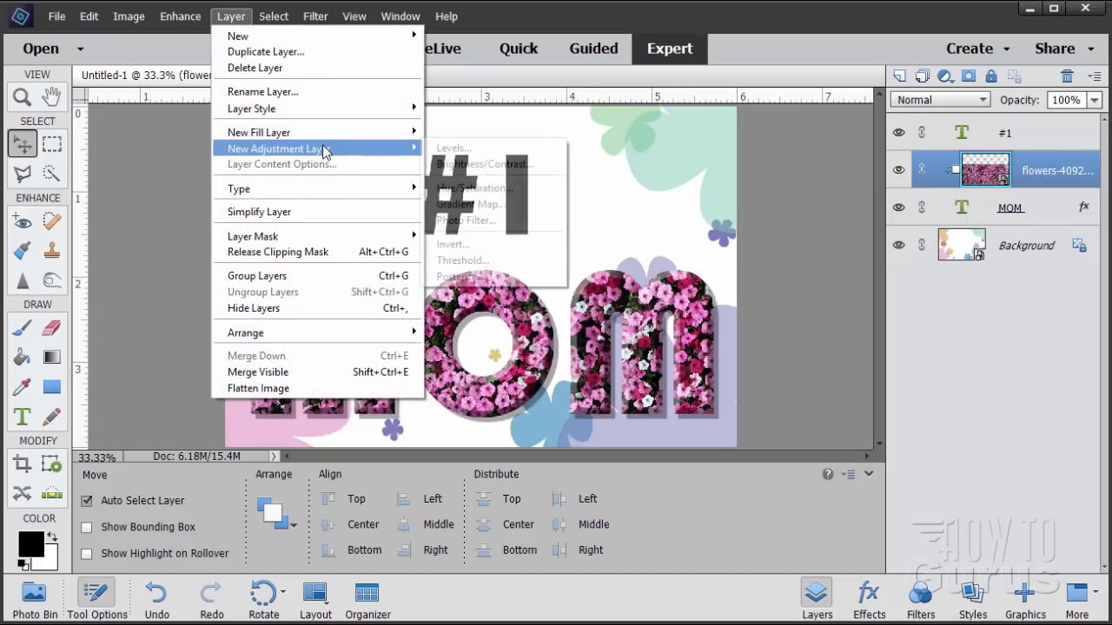
pyautogui.click(452, 149)
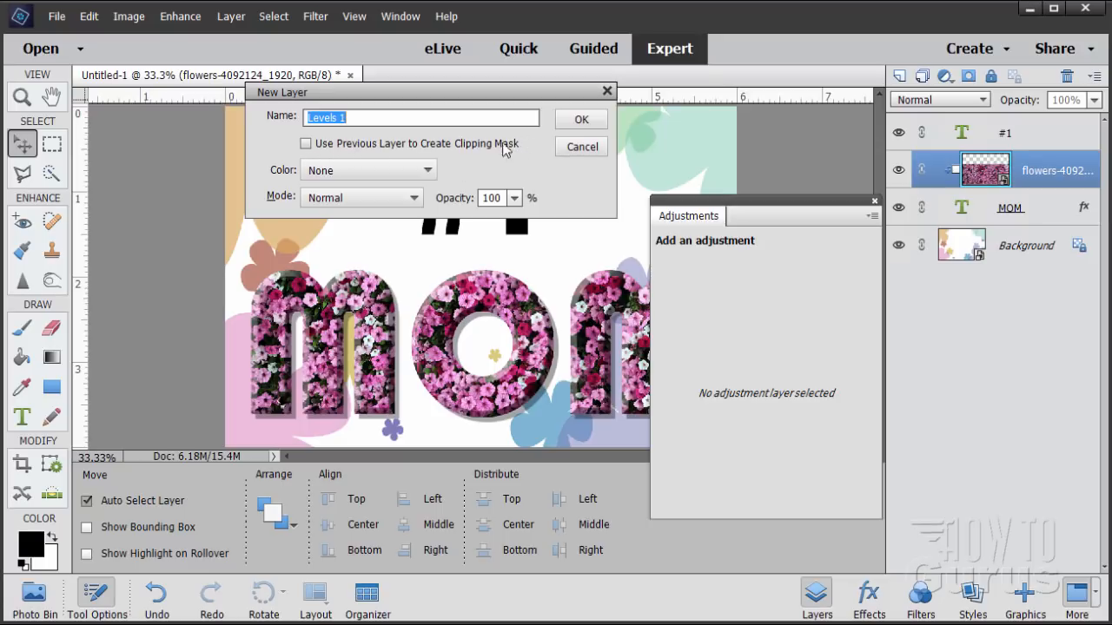
pyautogui.click(306, 144)
pyautogui.click(573, 125)
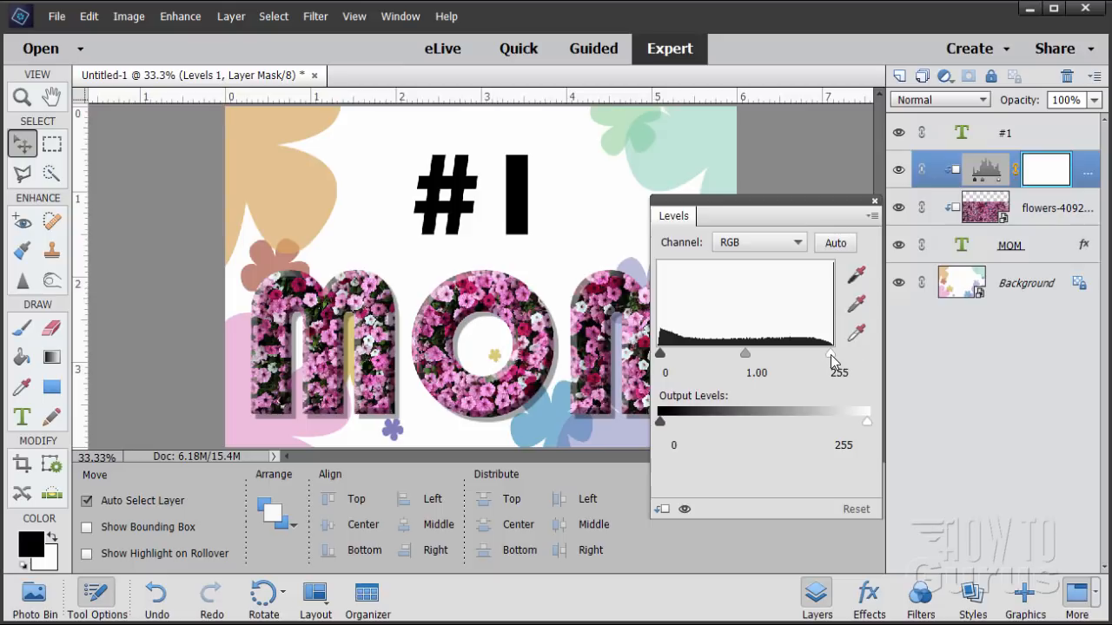
# Step: Brighten the flowers by setting the white input level of the Levels adjustment to 185
pyautogui.moveTo(831, 361); pyautogui.dragTo(785, 356)
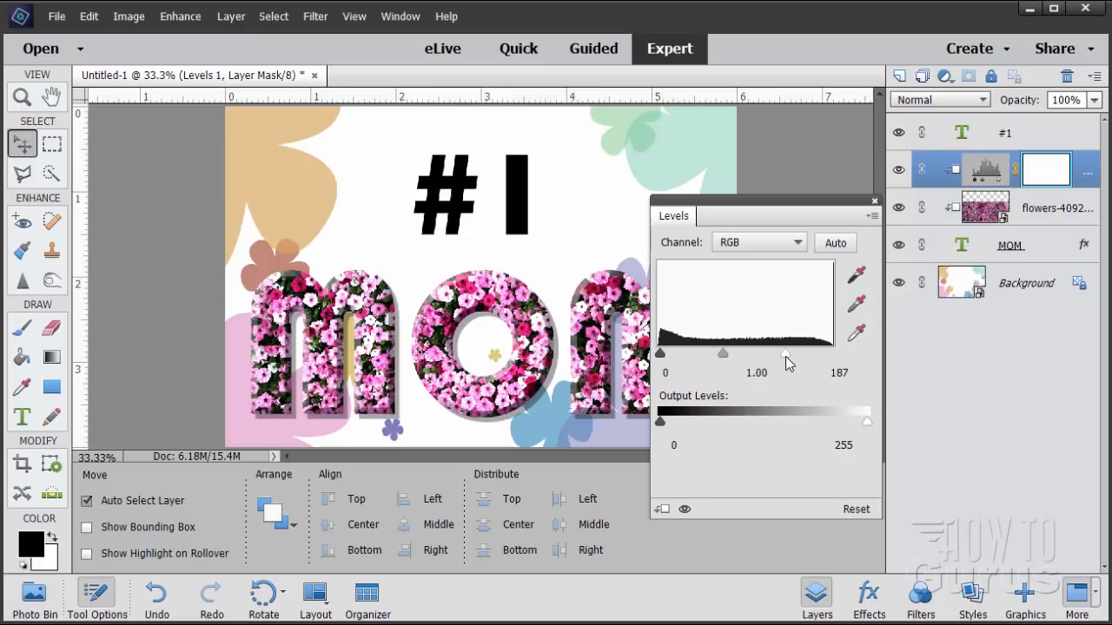
pyautogui.click(852, 373)
pyautogui.click(850, 373)
pyautogui.press('BackSpace')
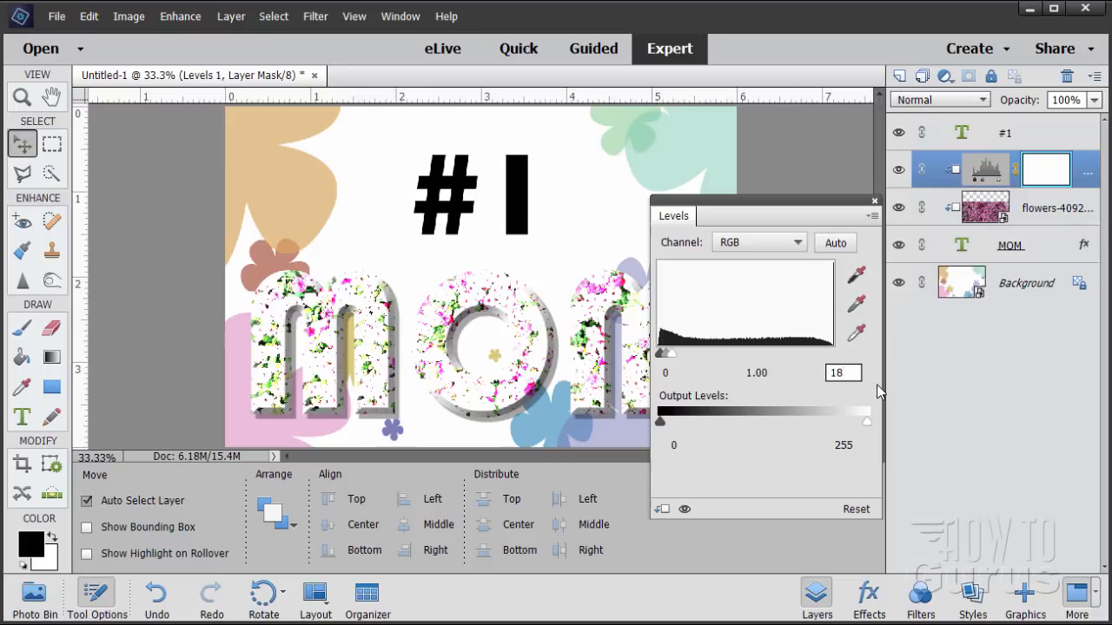
pyautogui.write('5')
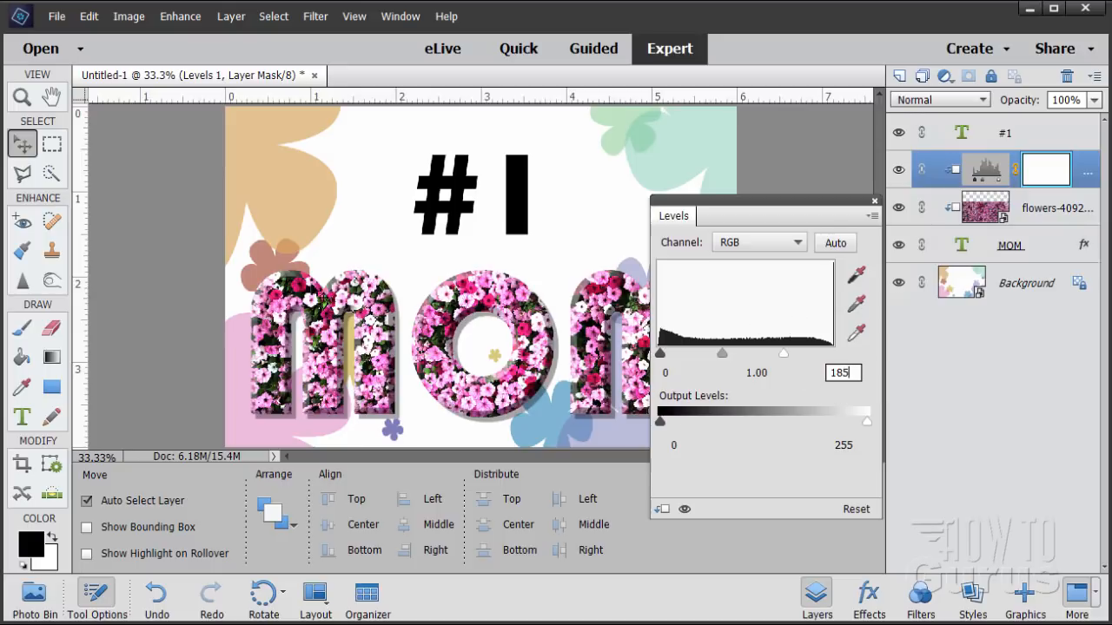
pyautogui.click(875, 200)
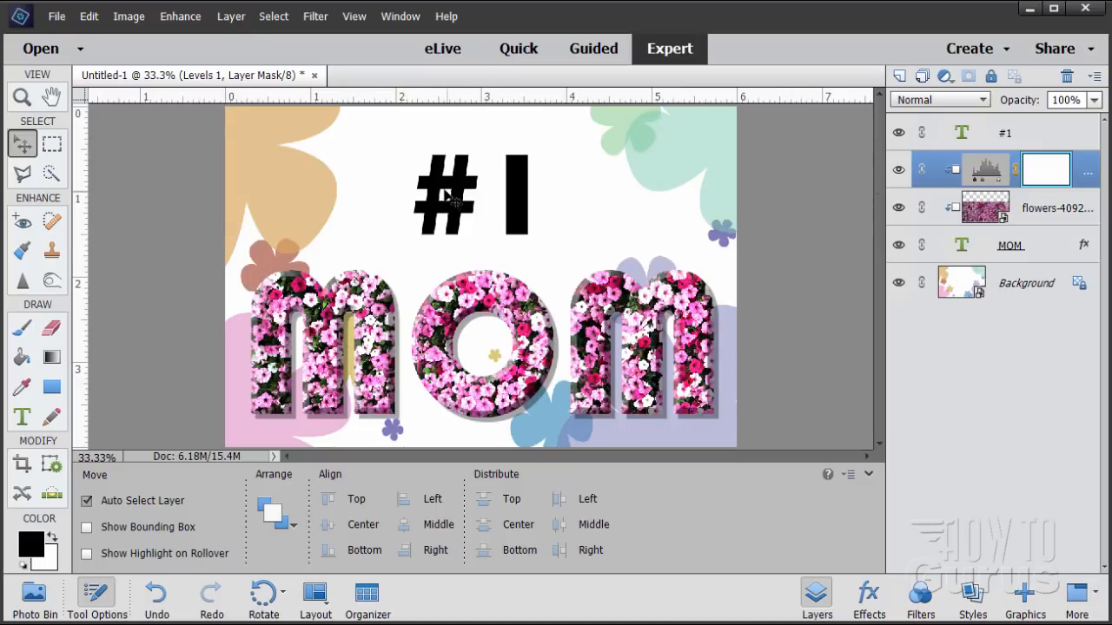
# Step: Recolor the #1 text with the light blue 7db6d3 sampled from the blue background flower below MOM
pyautogui.click(1041, 138)
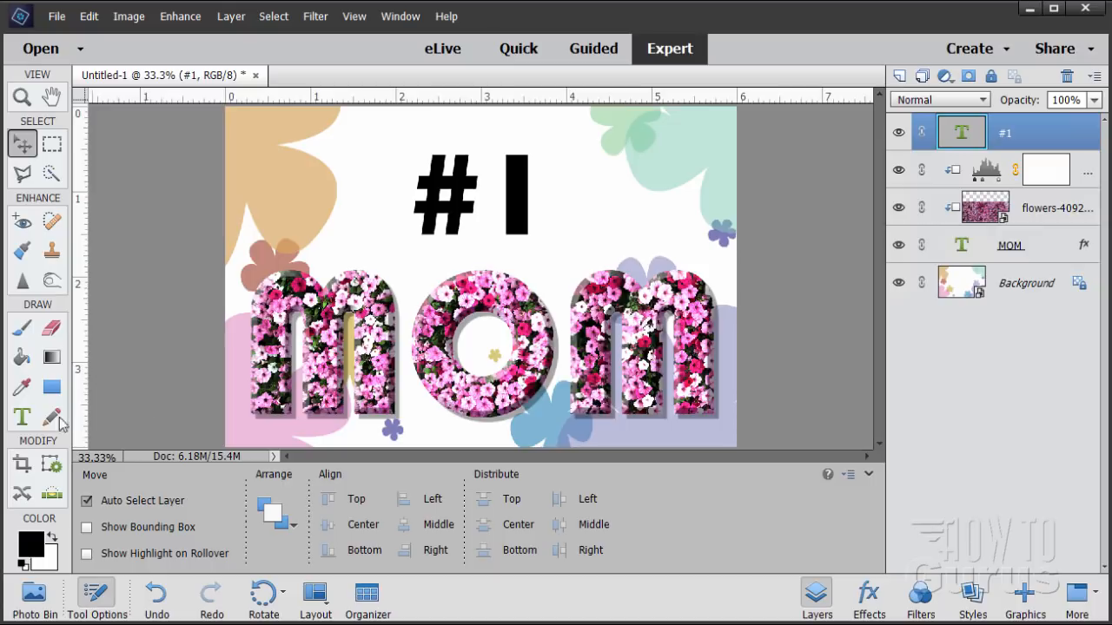
pyautogui.click(25, 419)
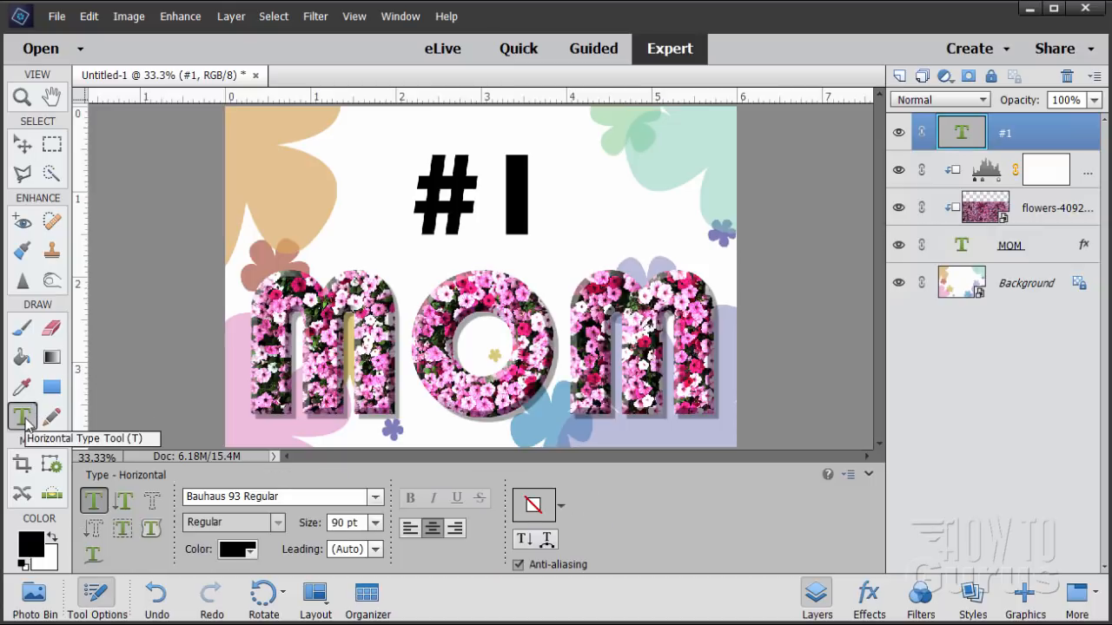
pyautogui.doubleClick(504, 193)
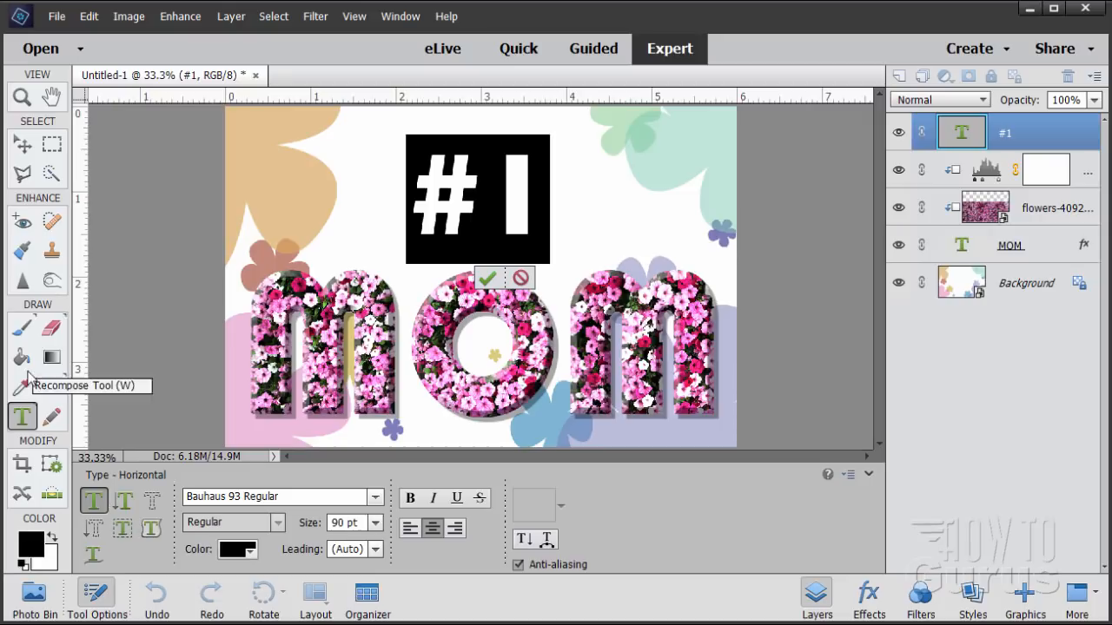
pyautogui.click(33, 547)
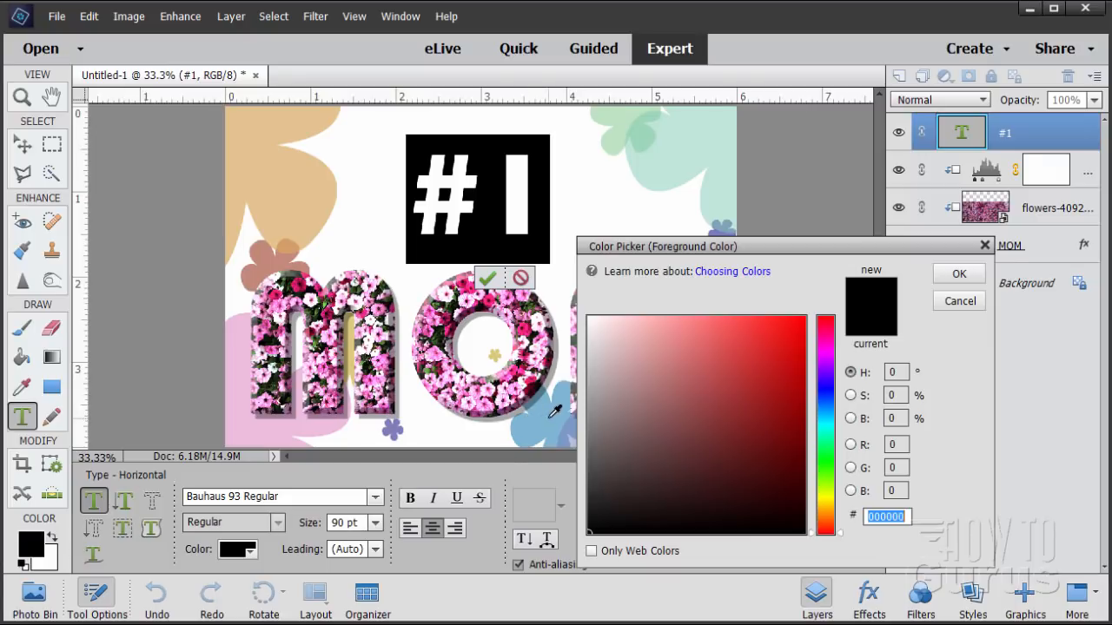
pyautogui.click(550, 417)
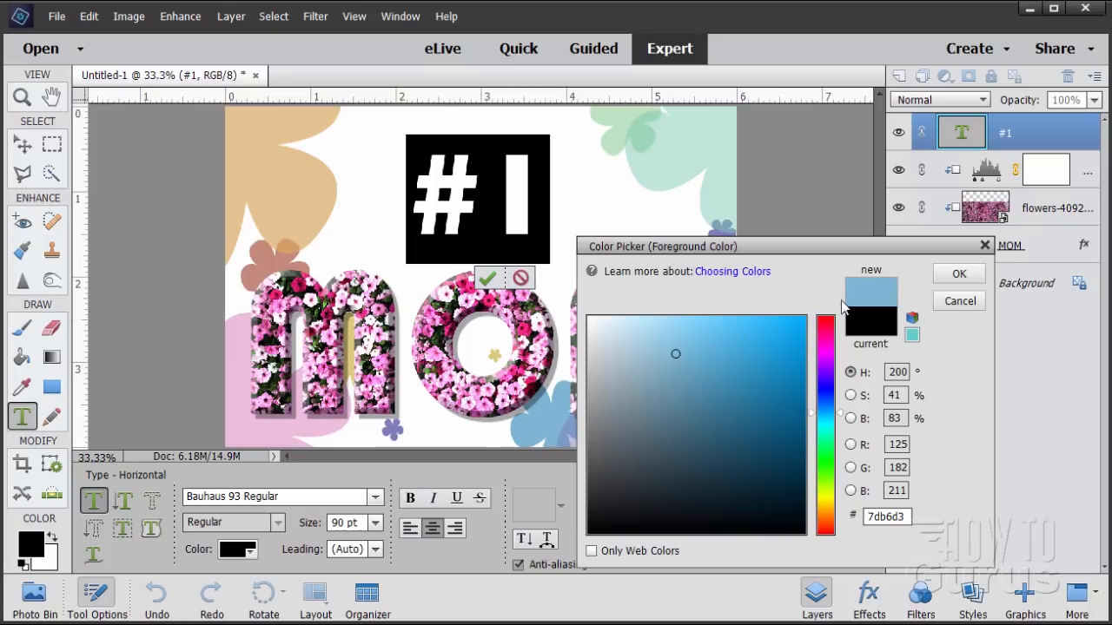
pyautogui.click(959, 274)
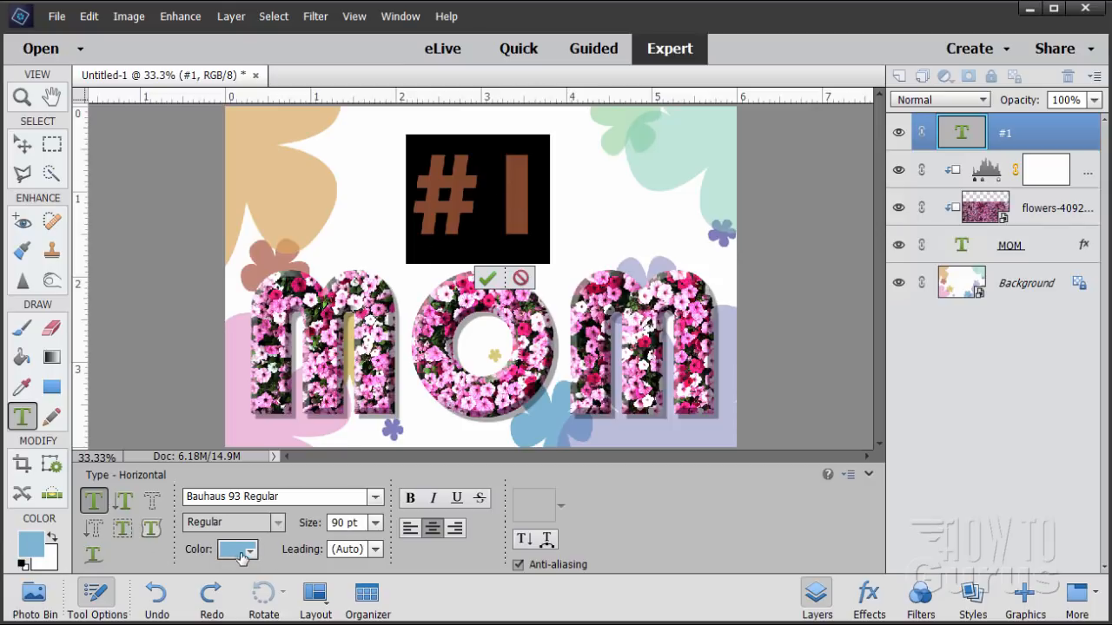
pyautogui.click(487, 278)
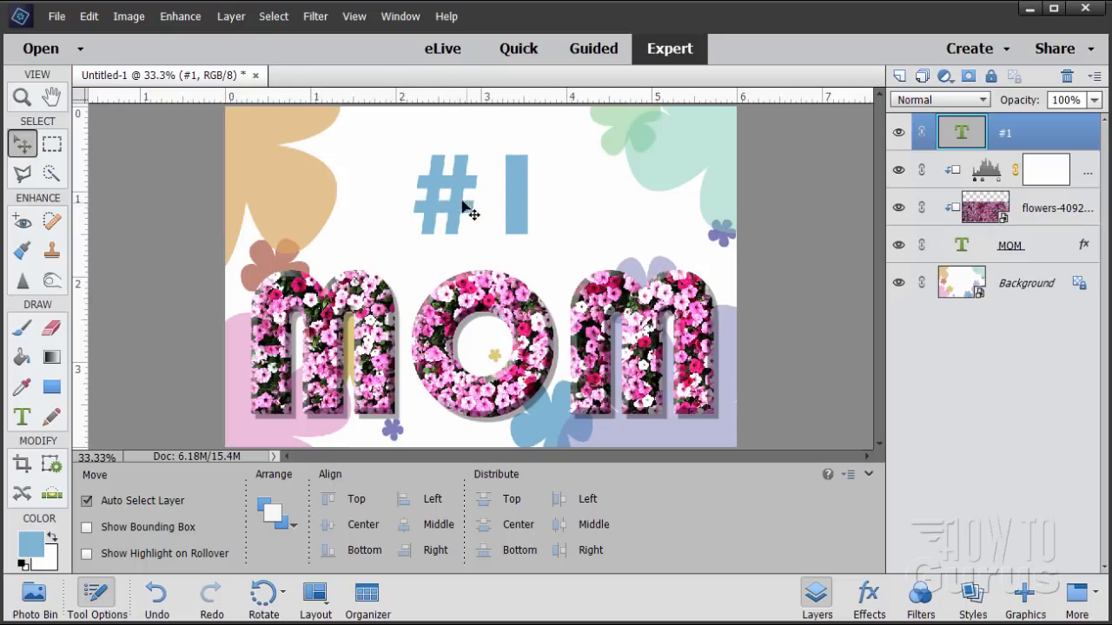
# Step: Add a Hue/Saturation adjustment layer above the #1 text, using the previous layer as its clipping mask
pyautogui.click(232, 16)
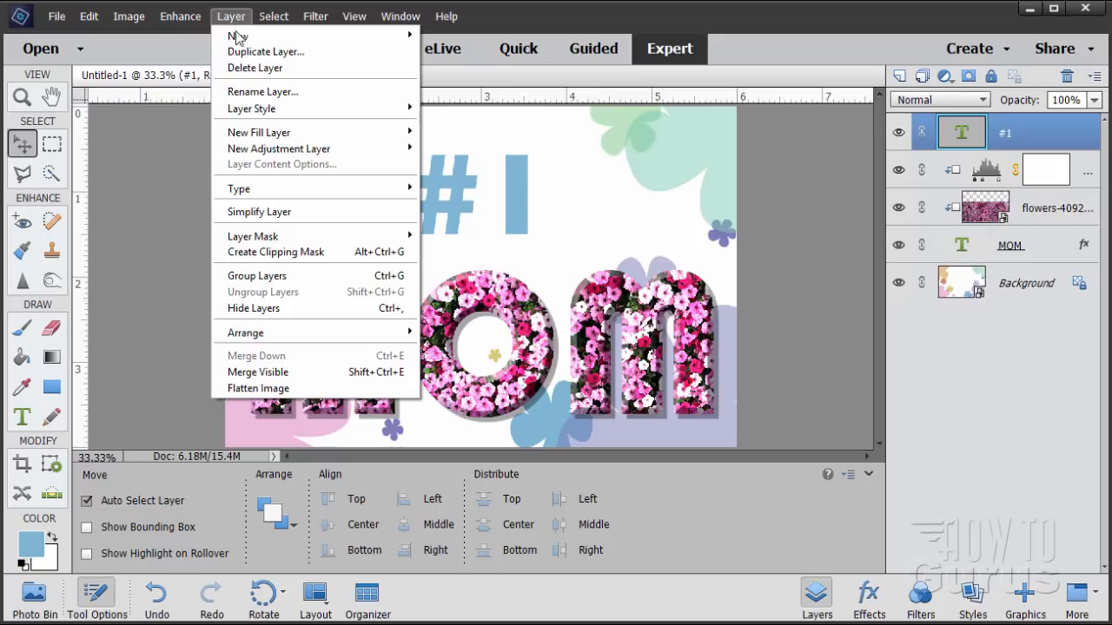
pyautogui.moveTo(278, 149)
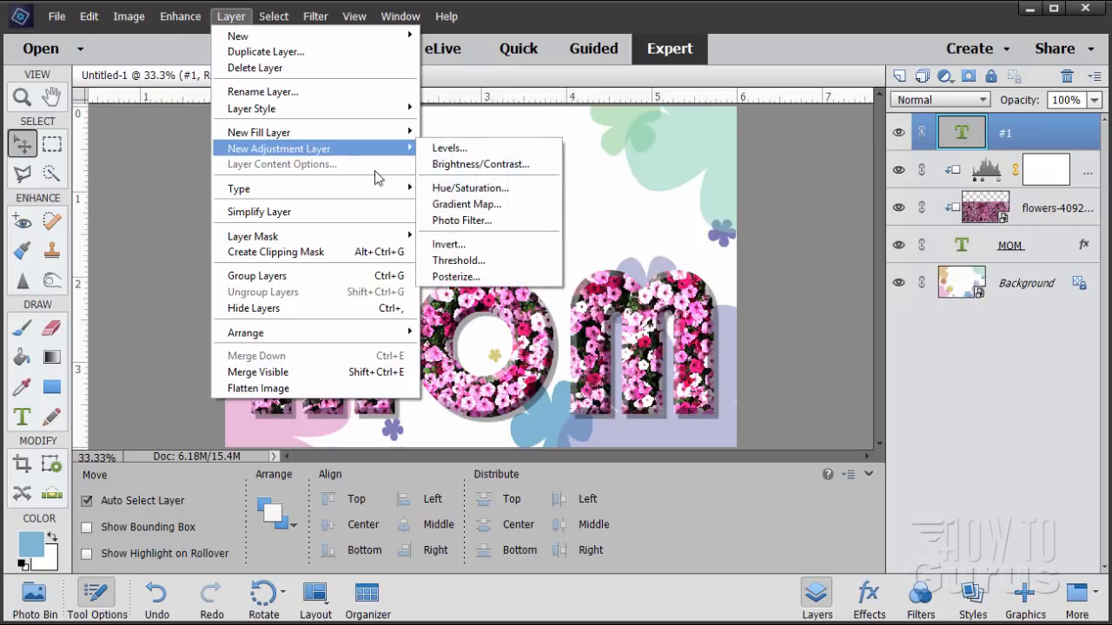
pyautogui.click(469, 188)
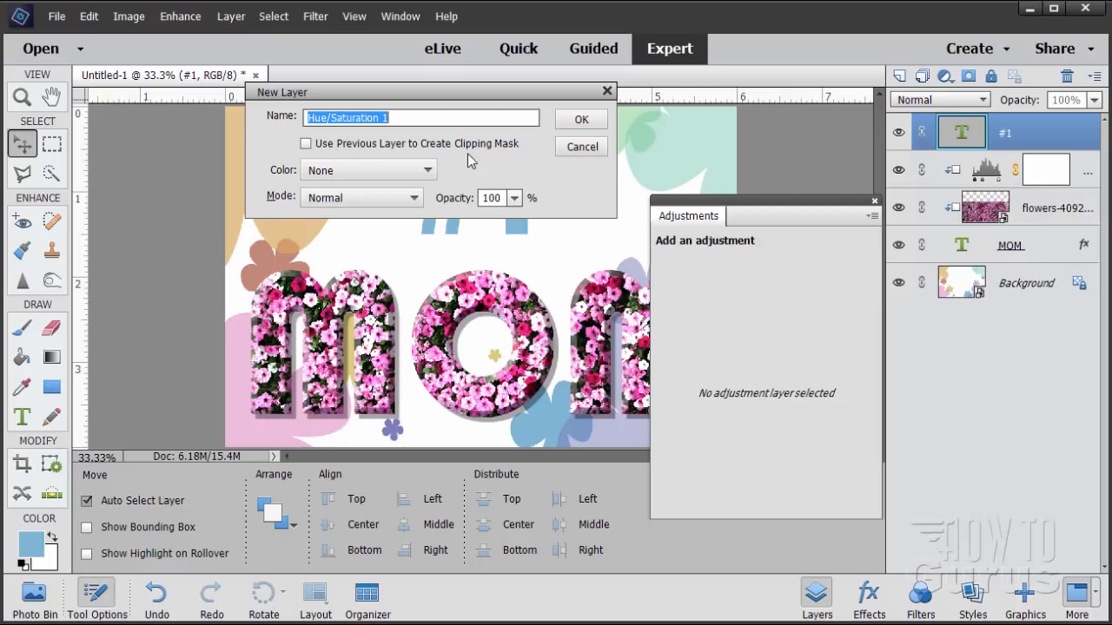
pyautogui.click(308, 144)
pyautogui.click(580, 119)
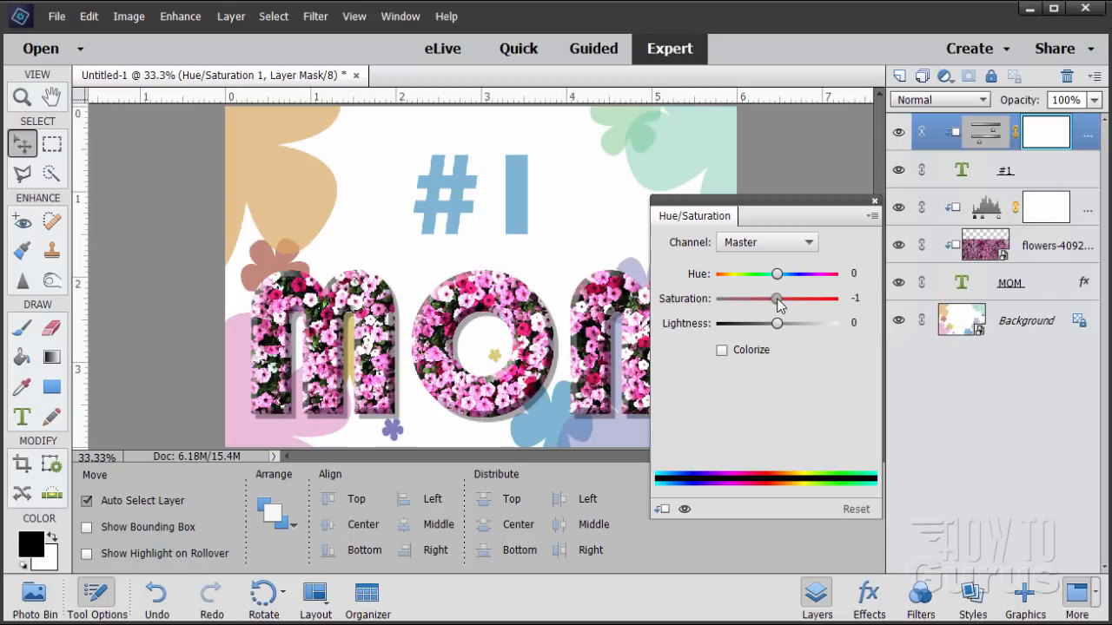
# Step: Set the saturation of the #1 text's Hue/Saturation adjustment to +60
pyautogui.moveTo(779, 305); pyautogui.dragTo(789, 304)
pyautogui.moveTo(795, 300)
pyautogui.mouseDown()
pyautogui.moveTo(827, 298)
pyautogui.moveTo(781, 300)
pyautogui.moveTo(810, 299)
pyautogui.mouseUp()
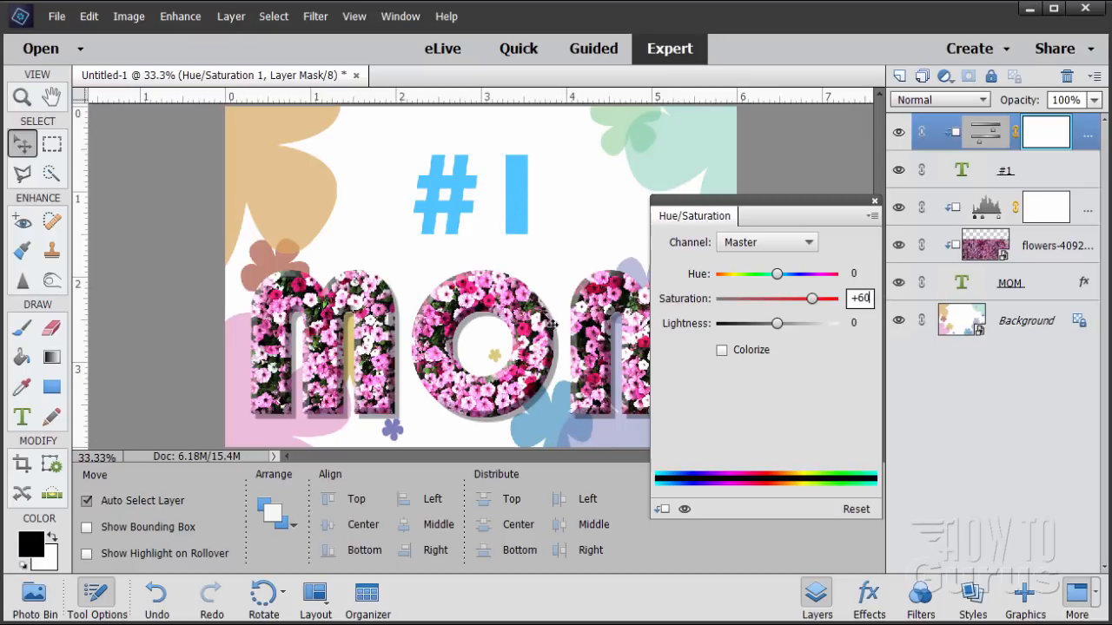
pyautogui.click(875, 202)
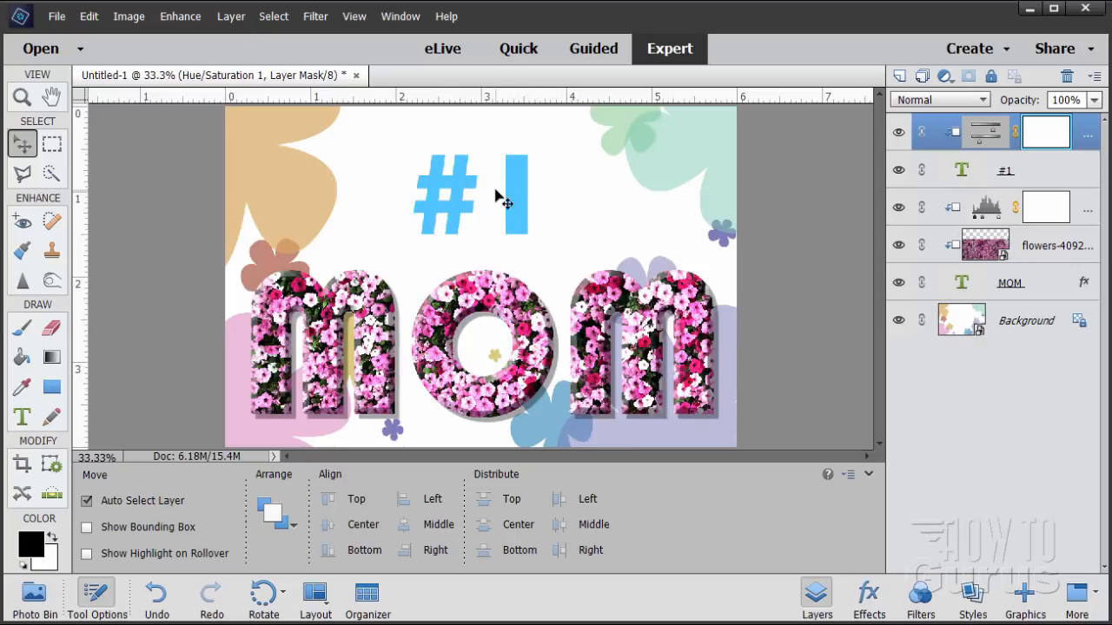
# Step: Open the layer style settings of the #1 text and turn on its drop shadow
pyautogui.click(964, 174)
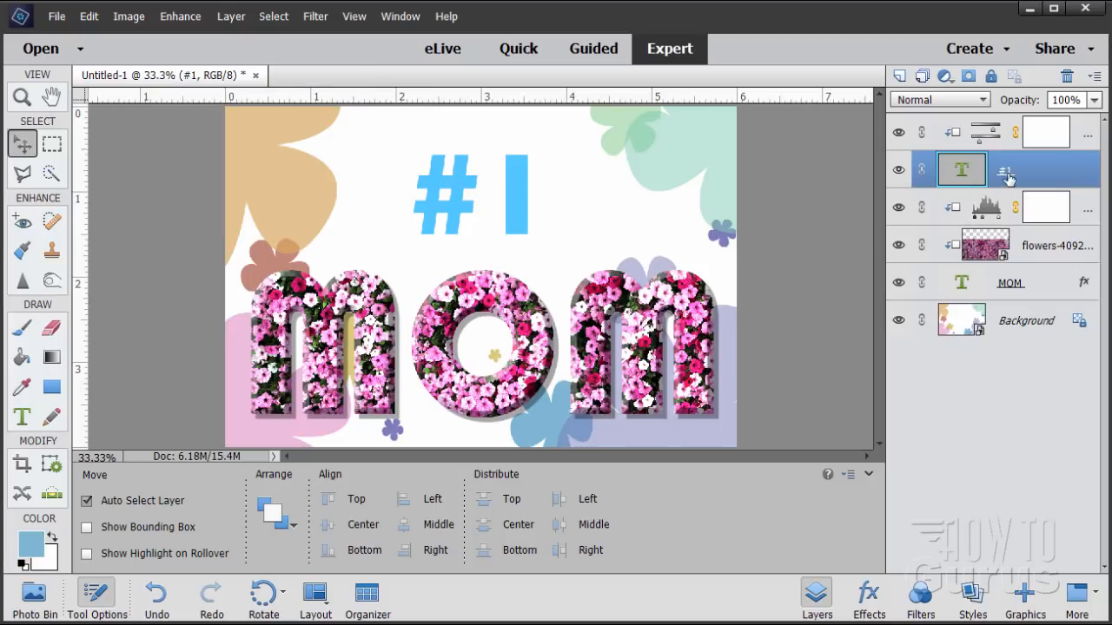
pyautogui.click(231, 16)
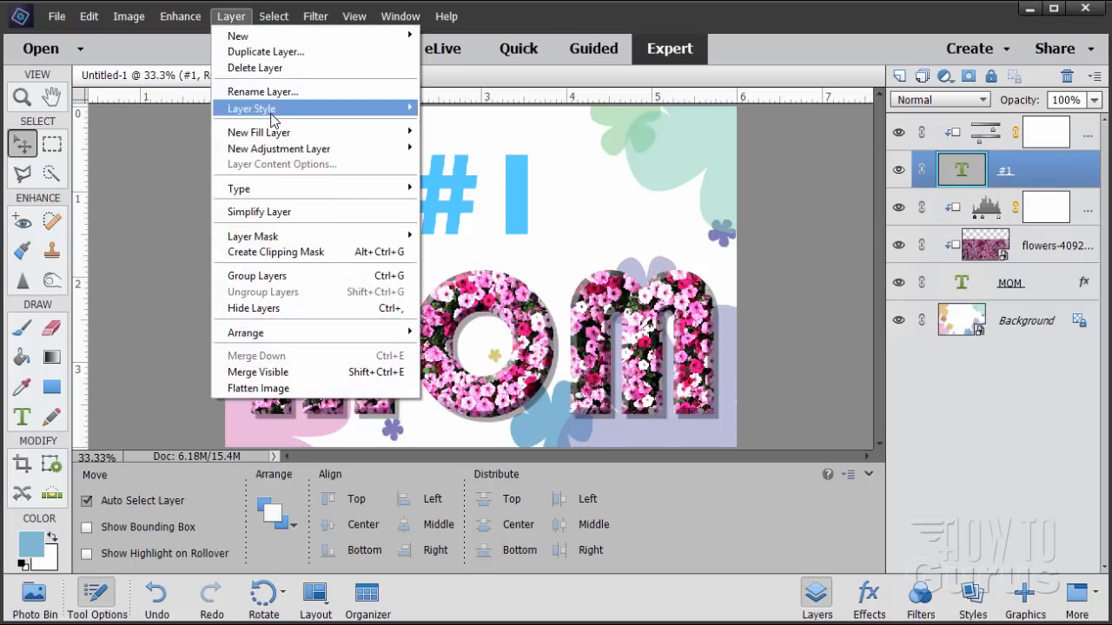
pyautogui.moveTo(286, 109)
pyautogui.click(449, 109)
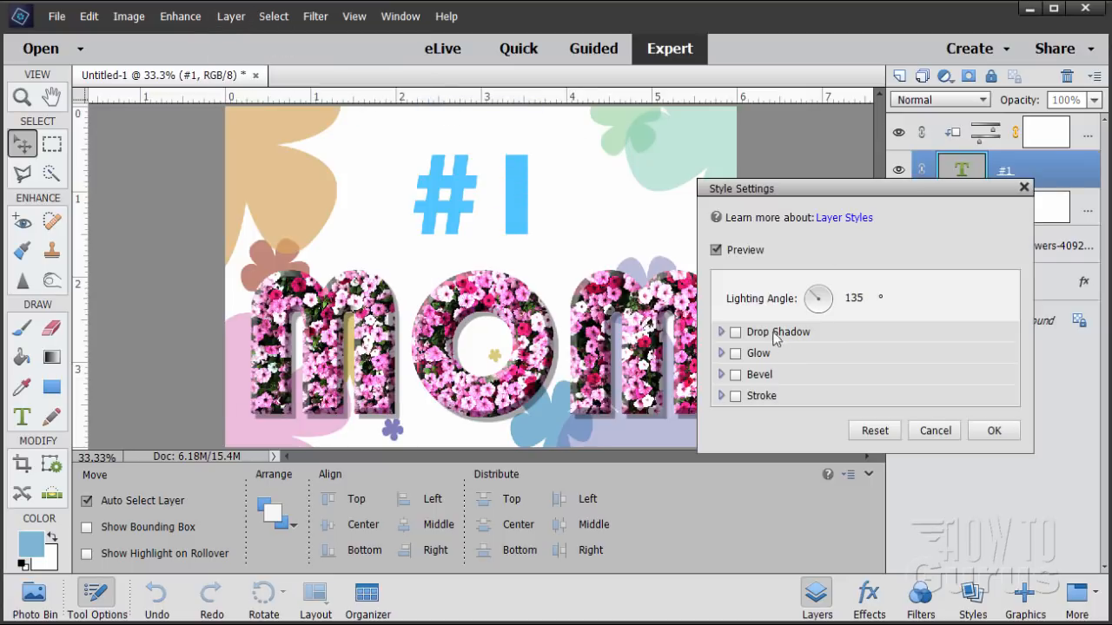
pyautogui.click(736, 333)
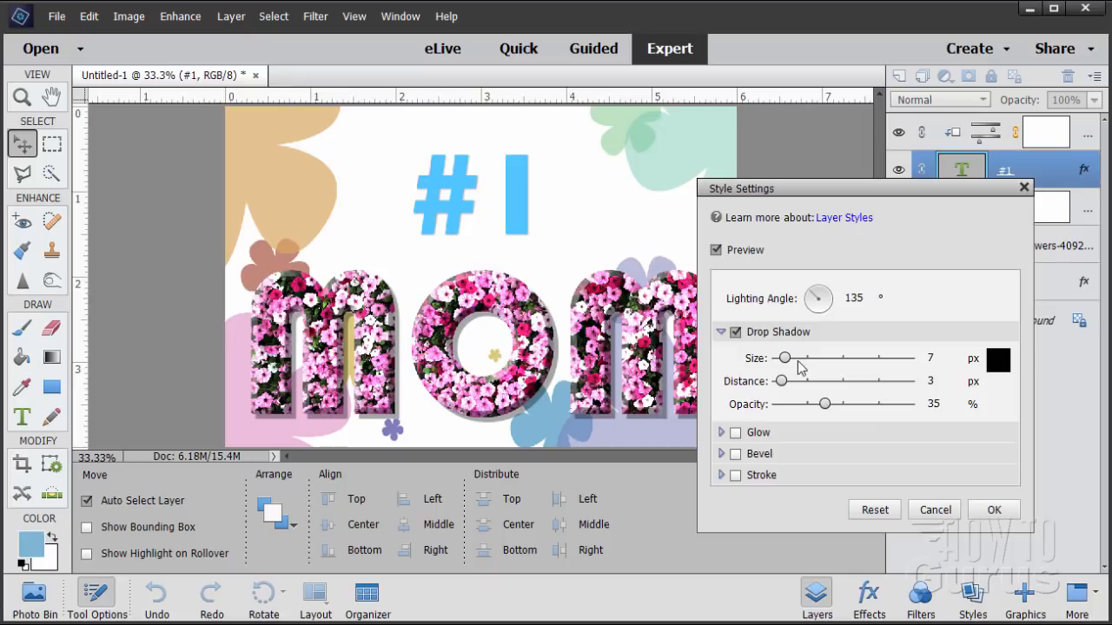
# Step: Set the #1 text's drop shadow to a distance of 11 px and an opacity of 50%, and apply the style
pyautogui.click(933, 359)
pyautogui.moveTo(783, 382)
pyautogui.mouseDown()
pyautogui.moveTo(799, 384)
pyautogui.moveTo(787, 384)
pyautogui.mouseUp()
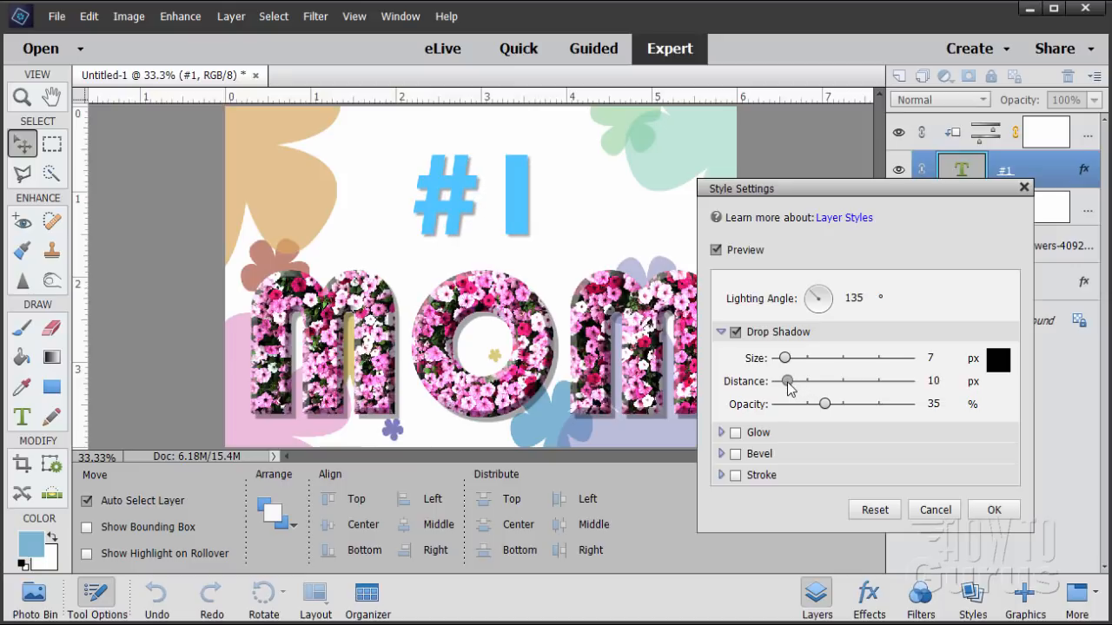
pyautogui.click(933, 380)
pyautogui.write('11')
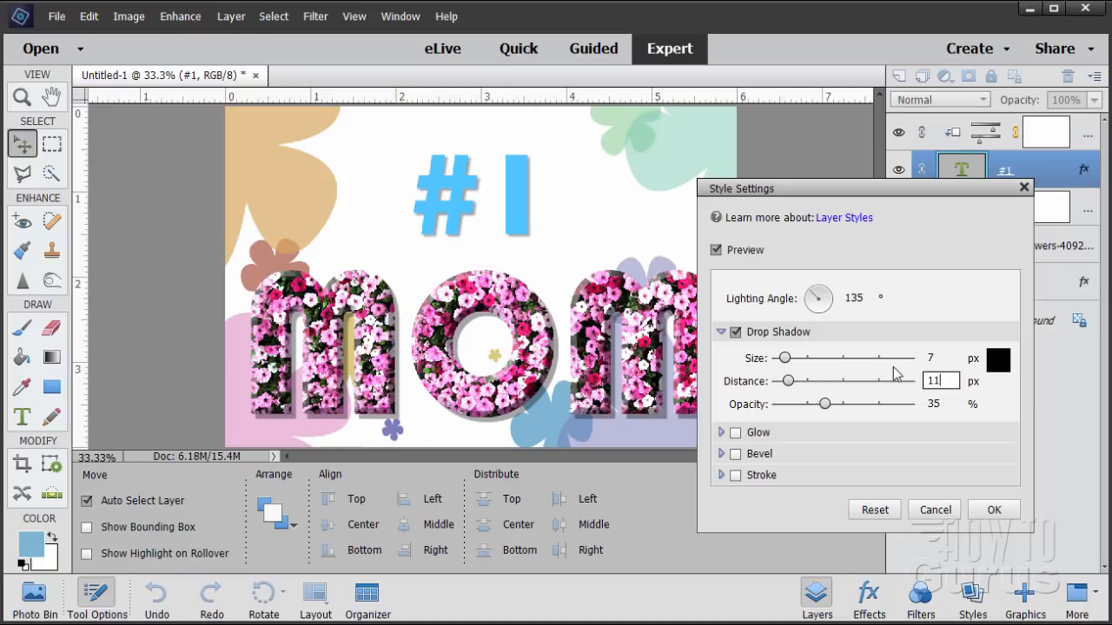
pyautogui.press('Return')
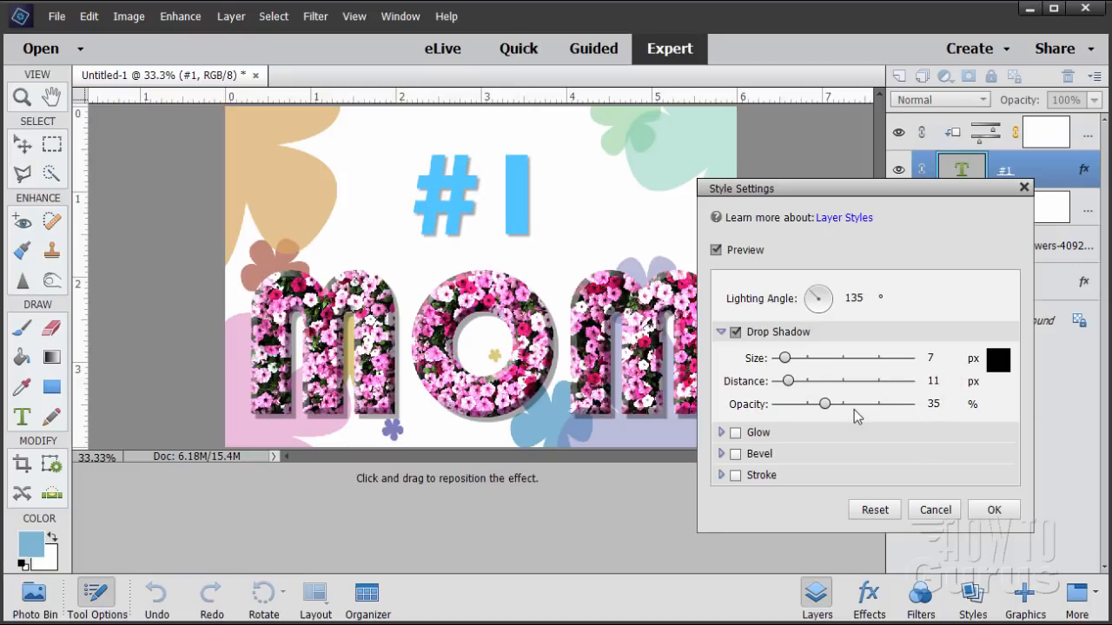
pyautogui.click(952, 407)
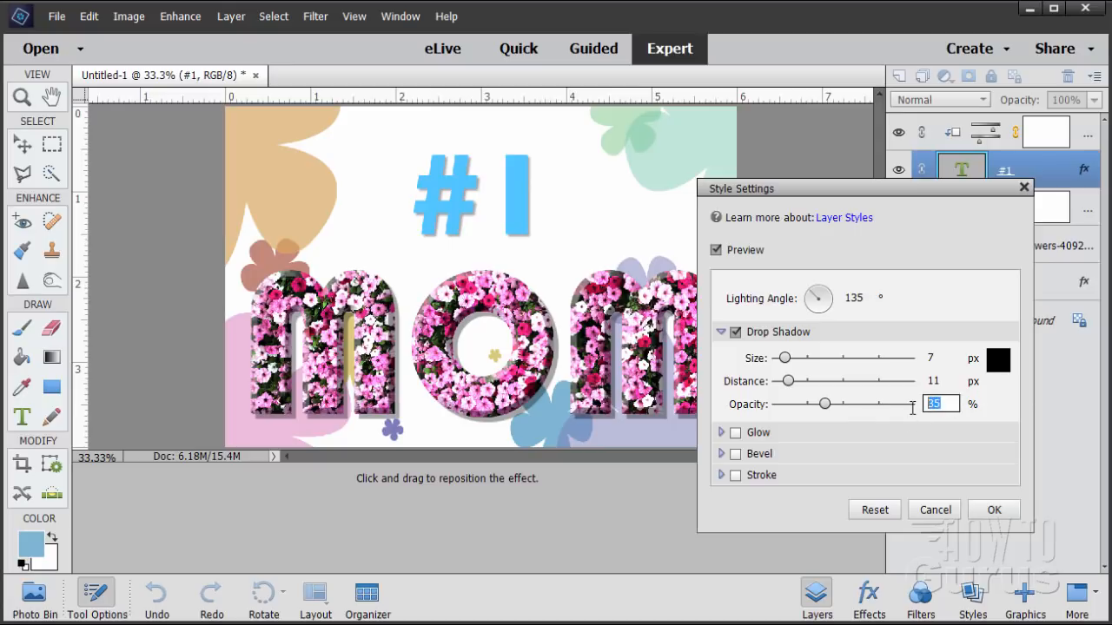
pyautogui.write('50')
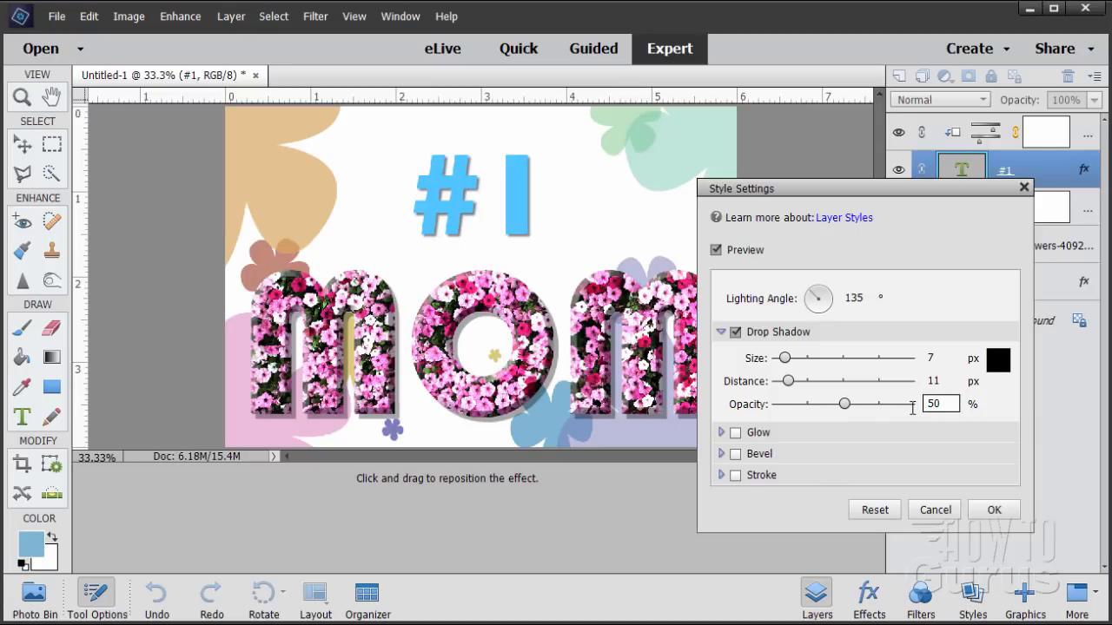
pyautogui.click(988, 508)
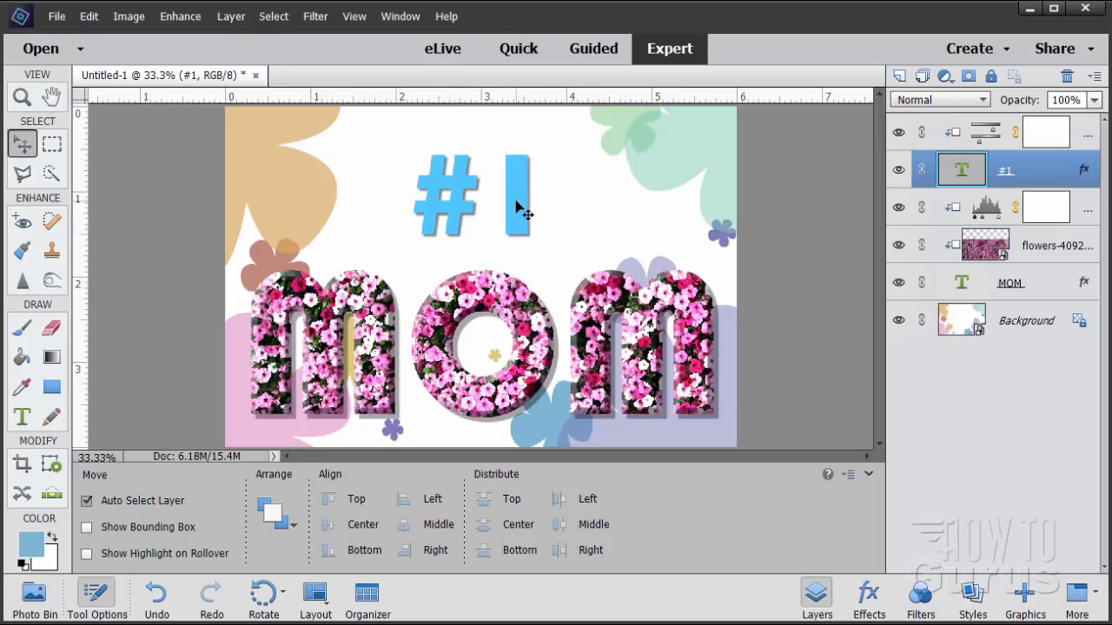
# Step: Move the #1 text up slightly and shift the flower image inside the MOM lettering
pyautogui.moveTo(516, 203); pyautogui.dragTo(516, 189)
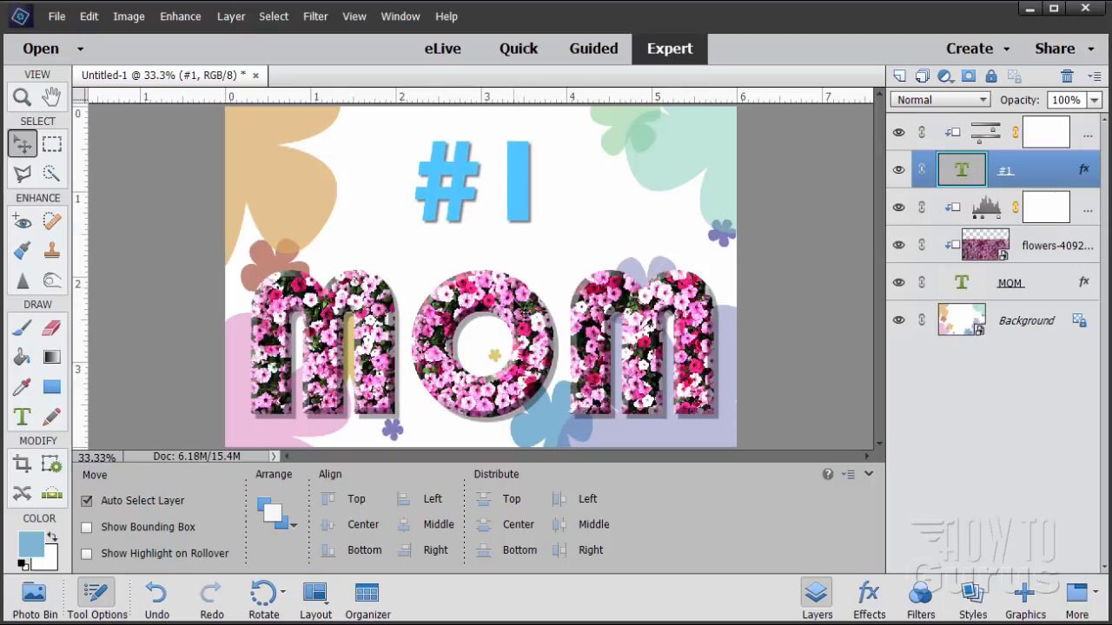
pyautogui.moveTo(514, 307); pyautogui.dragTo(524, 290)
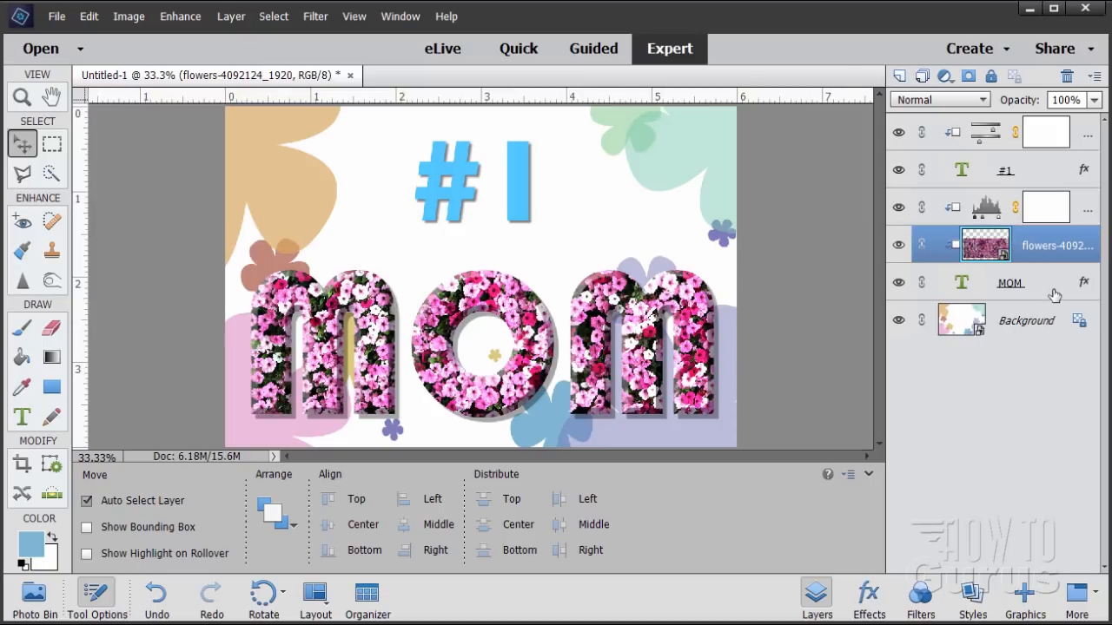
# Step: Link the MOM text layer with the flowers layer and move both up slightly
pyautogui.click(974, 293)
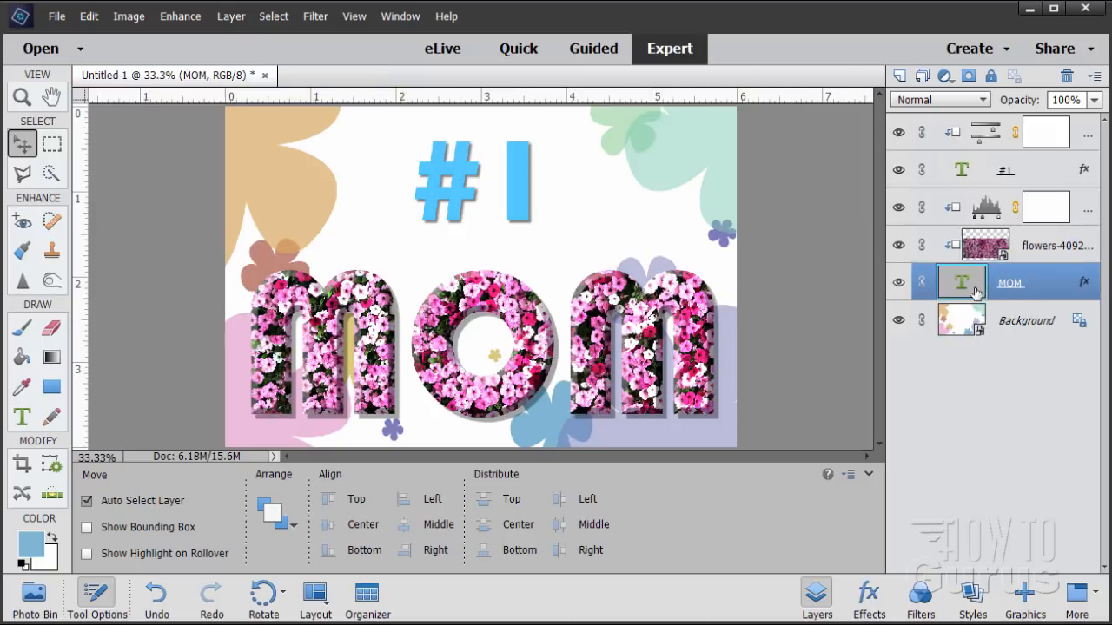
pyautogui.click(538, 344)
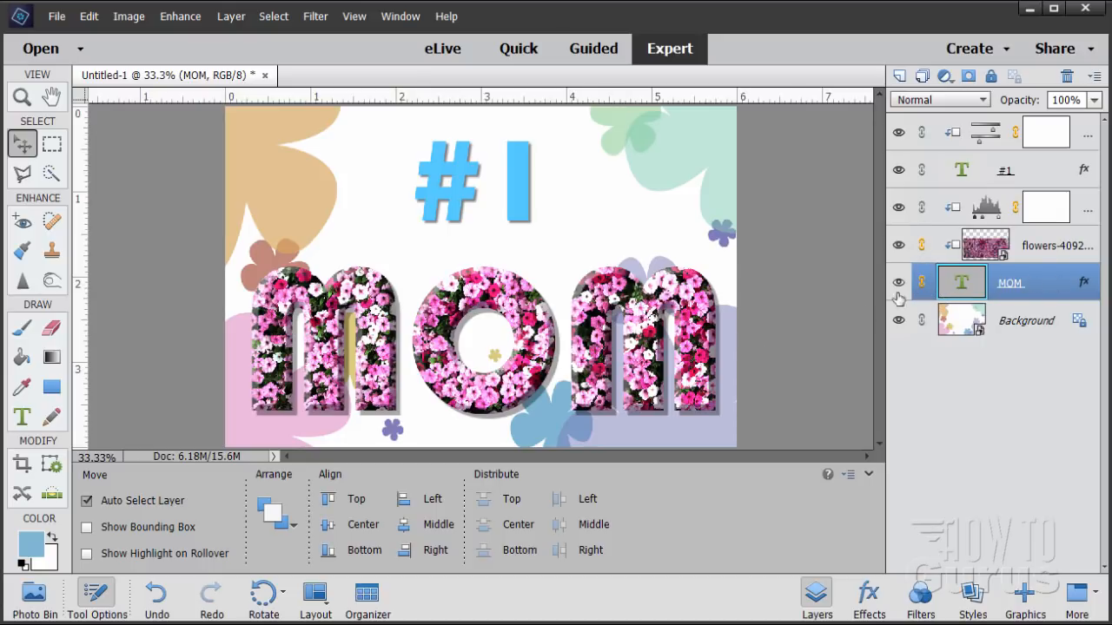
pyautogui.moveTo(596, 362)
pyautogui.mouseDown()
pyautogui.moveTo(608, 355)
pyautogui.moveTo(591, 330)
pyautogui.moveTo(601, 363)
pyautogui.mouseUp()
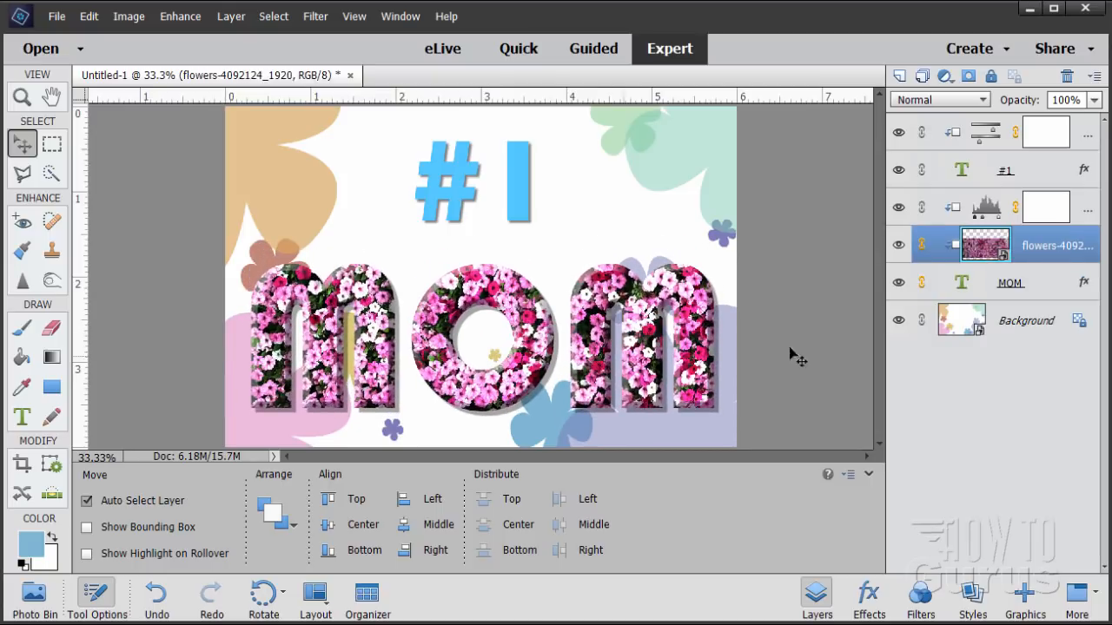
# Step: Scale the linked MOM lettering to about 100.5% width and 107.7% height, then move it down slightly
pyautogui.click(1037, 289)
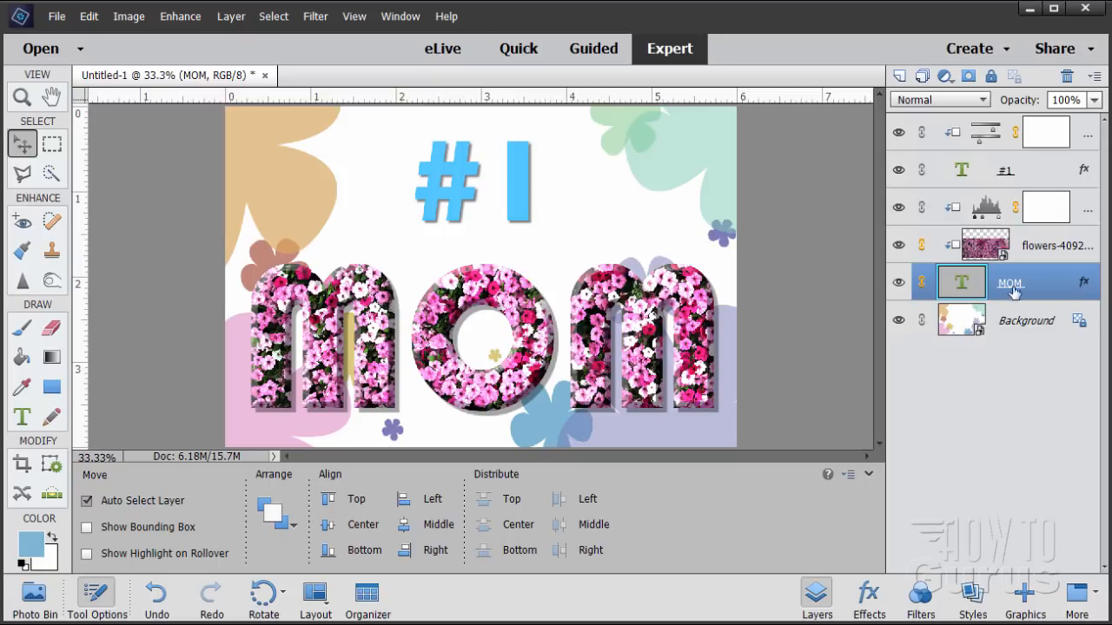
pyautogui.hotkey('ctrl', 't')
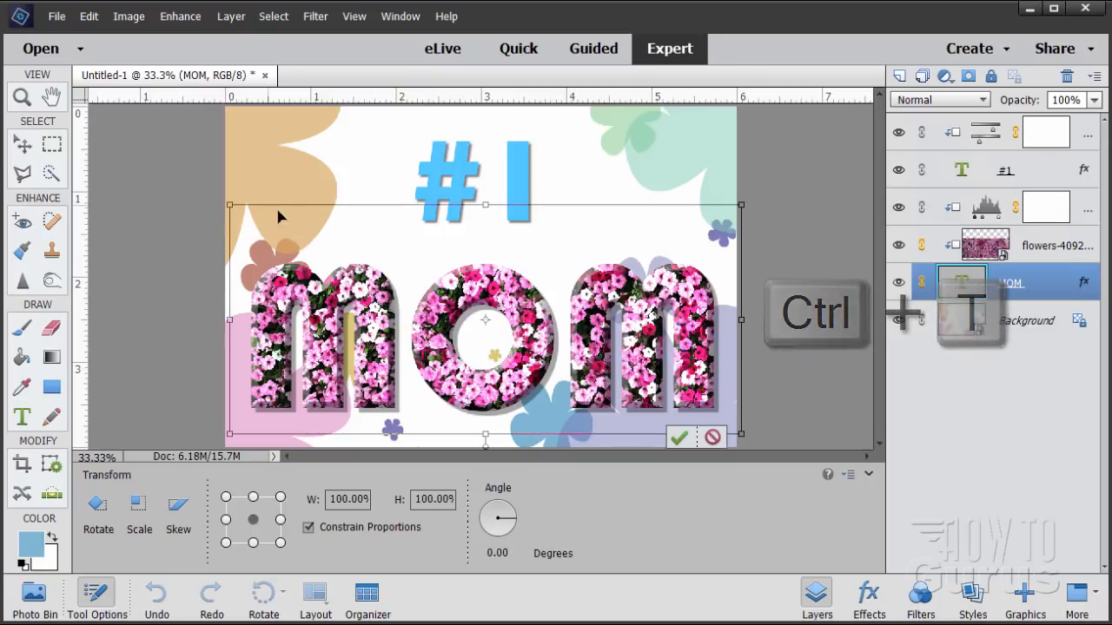
pyautogui.moveTo(743, 205); pyautogui.dragTo(748, 187)
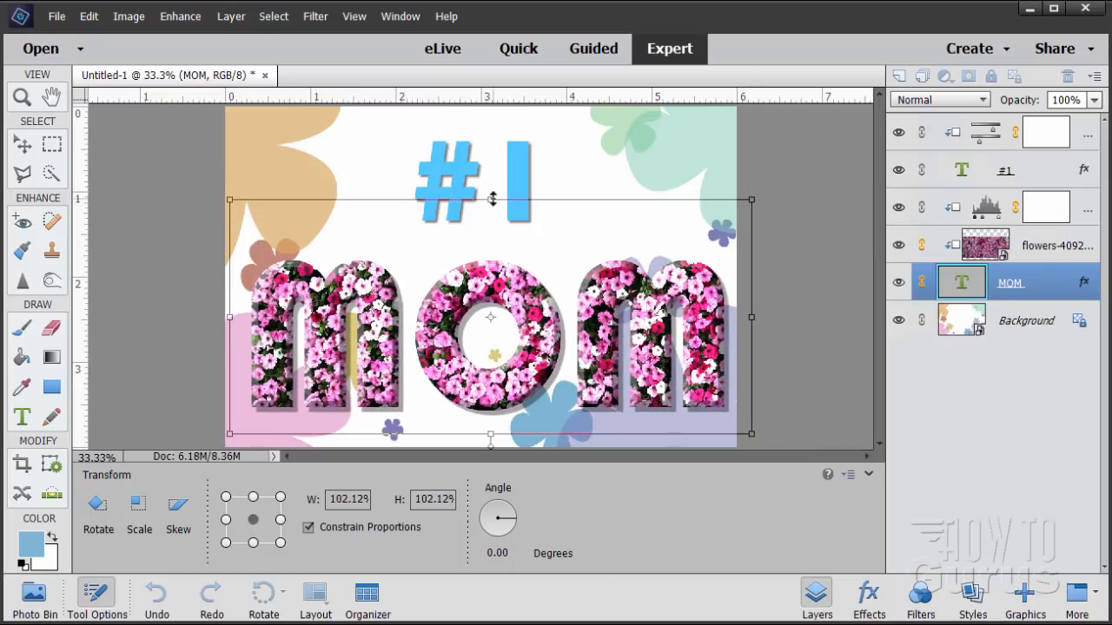
pyautogui.moveTo(491, 199)
pyautogui.mouseDown()
pyautogui.moveTo(489, 178)
pyautogui.moveTo(489, 196)
pyautogui.mouseUp()
pyautogui.moveTo(226, 313)
pyautogui.mouseDown()
pyautogui.moveTo(258, 313)
pyautogui.moveTo(217, 313)
pyautogui.moveTo(227, 320)
pyautogui.mouseUp()
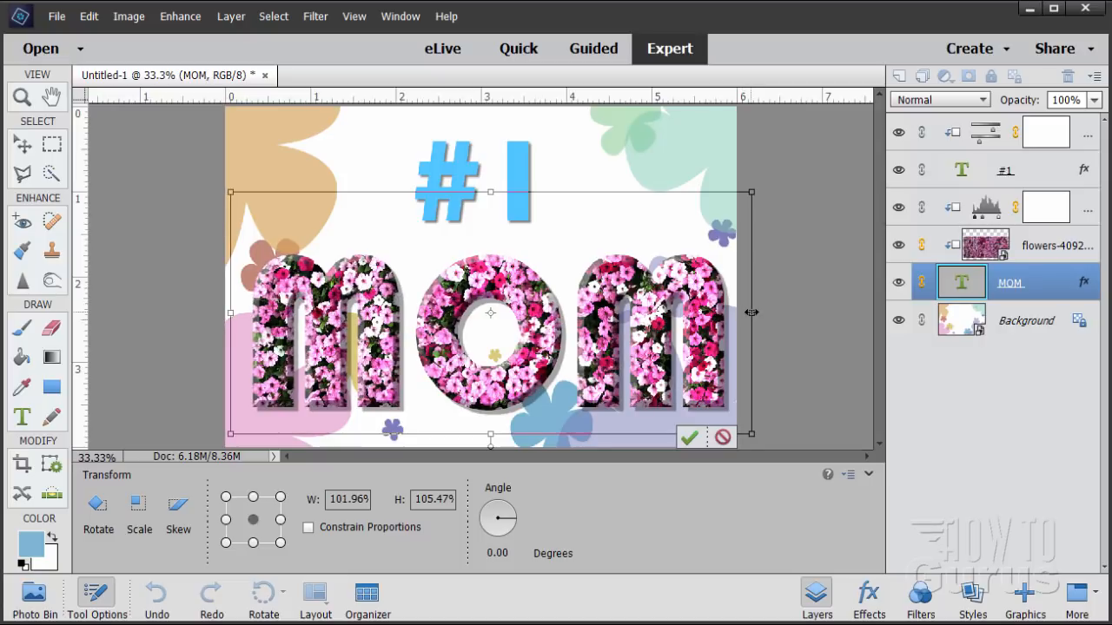
pyautogui.moveTo(752, 313); pyautogui.dragTo(744, 315)
pyautogui.moveTo(487, 192); pyautogui.dragTo(488, 187)
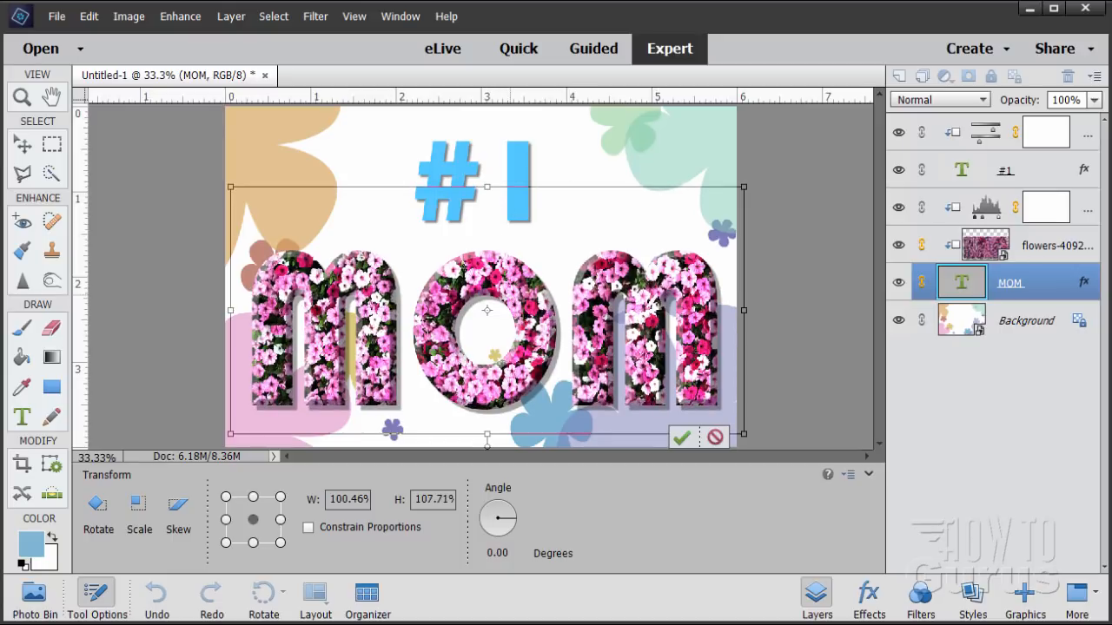
pyautogui.click(680, 438)
pyautogui.moveTo(501, 402); pyautogui.dragTo(576, 248)
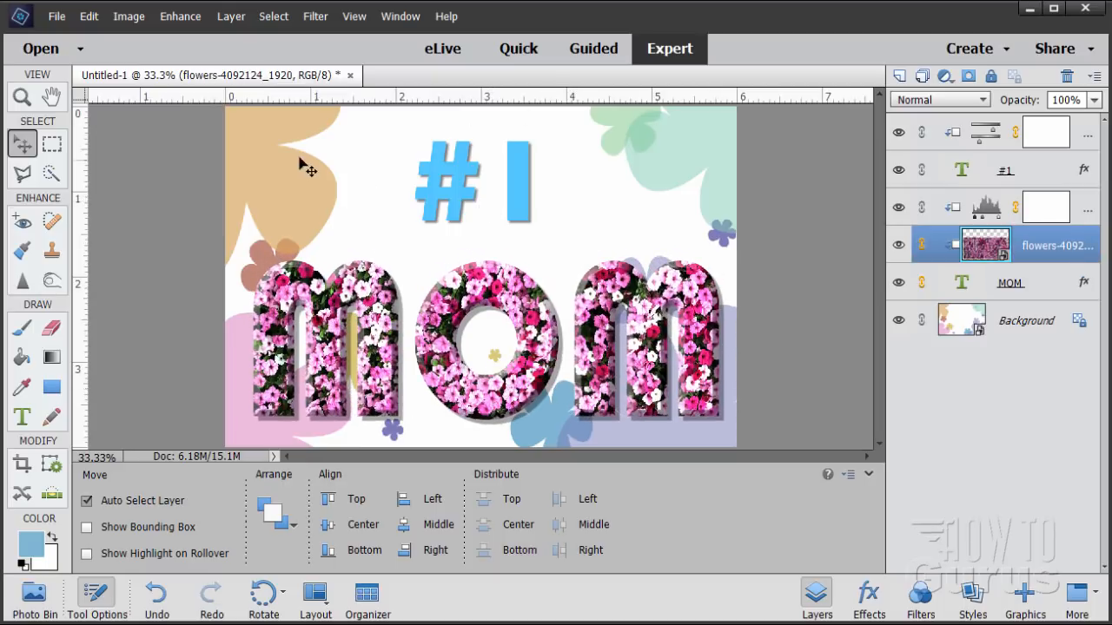
# Step: Float the document in an enlarged window and zoom to 50% to inspect the finished design
pyautogui.moveTo(177, 84); pyautogui.dragTo(198, 33)
pyautogui.moveTo(640, 406); pyautogui.dragTo(843, 575)
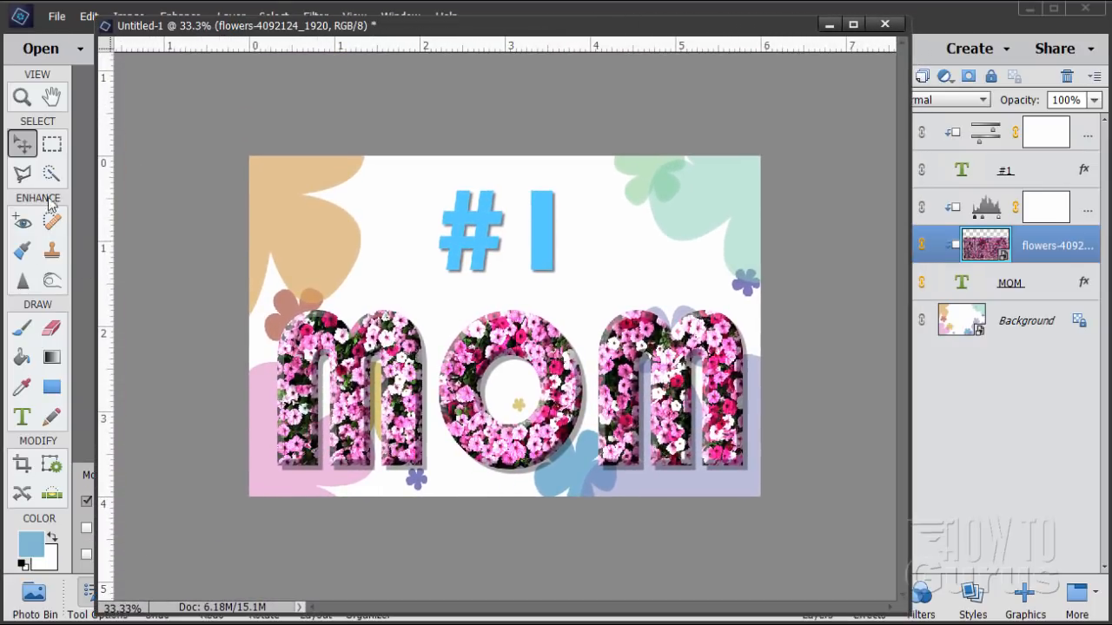
pyautogui.click(22, 100)
pyautogui.click(510, 337)
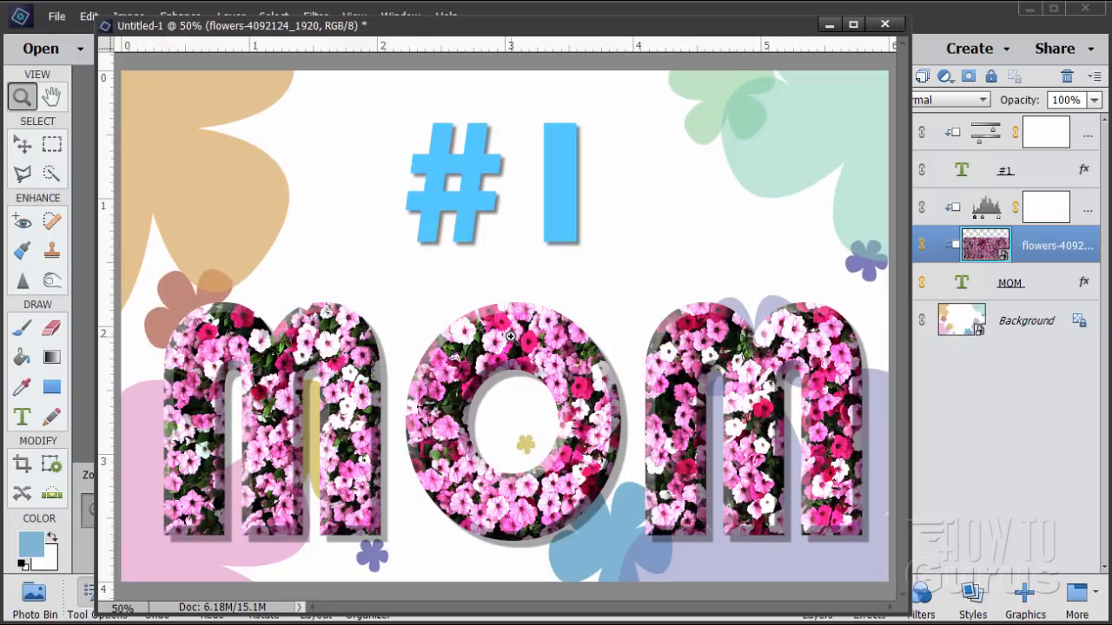
pyautogui.click(35, 149)
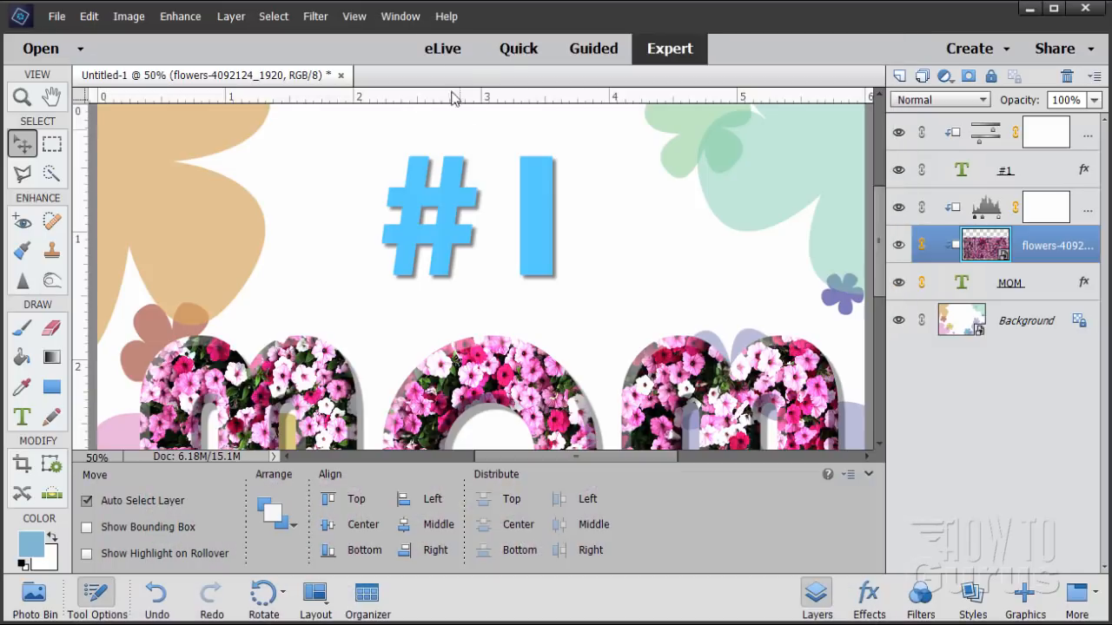
pyautogui.click(399, 15)
pyautogui.moveTo(363, 18)
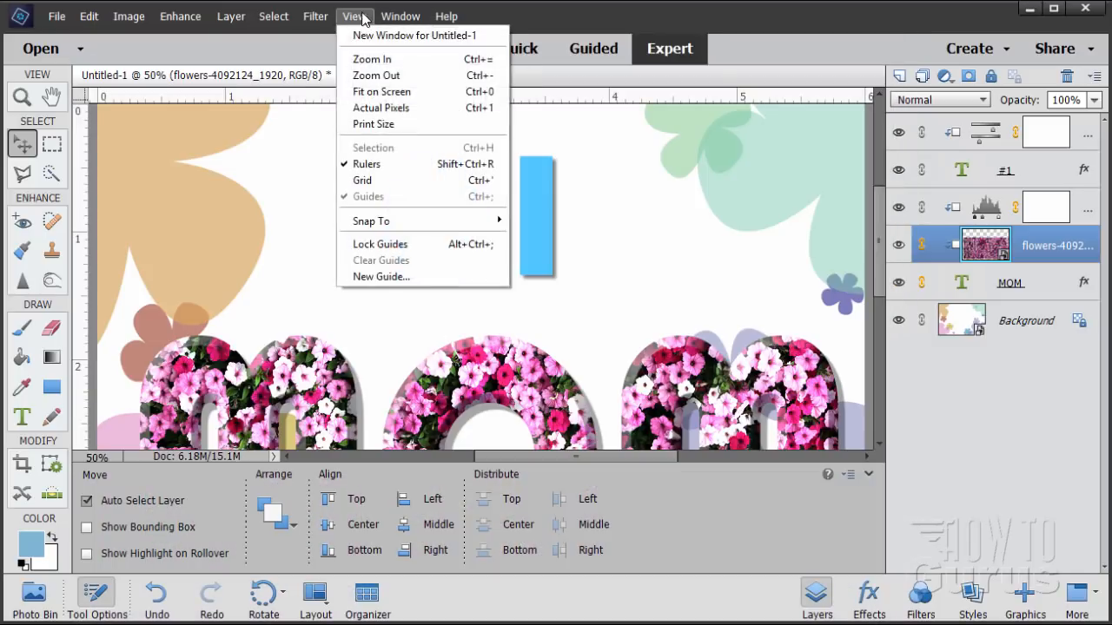
pyautogui.moveTo(242, 26)
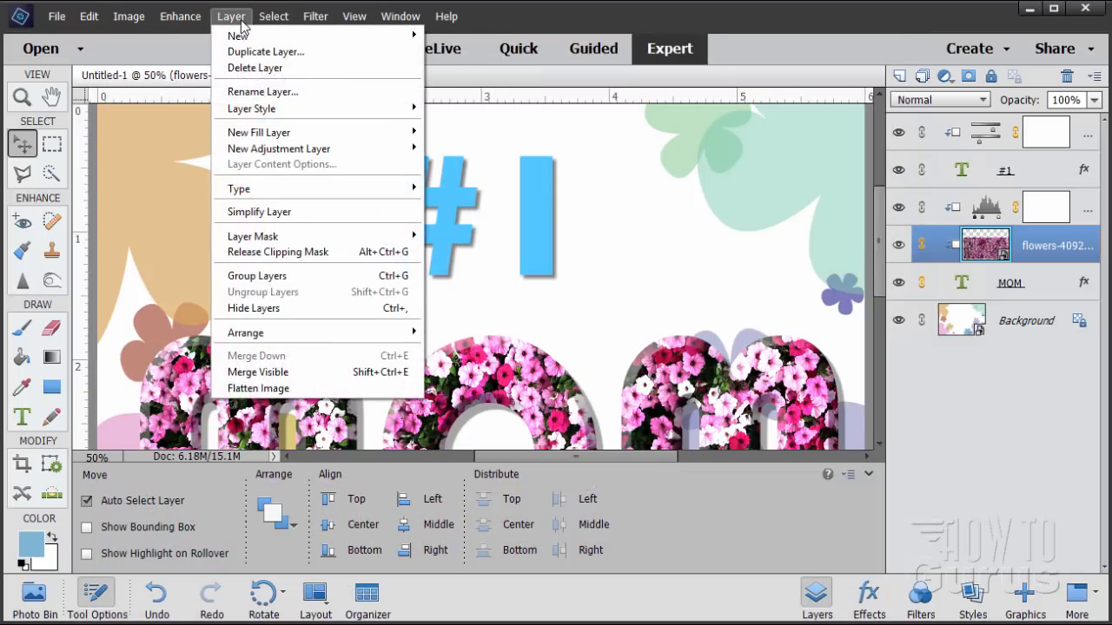
pyautogui.click(293, 53)
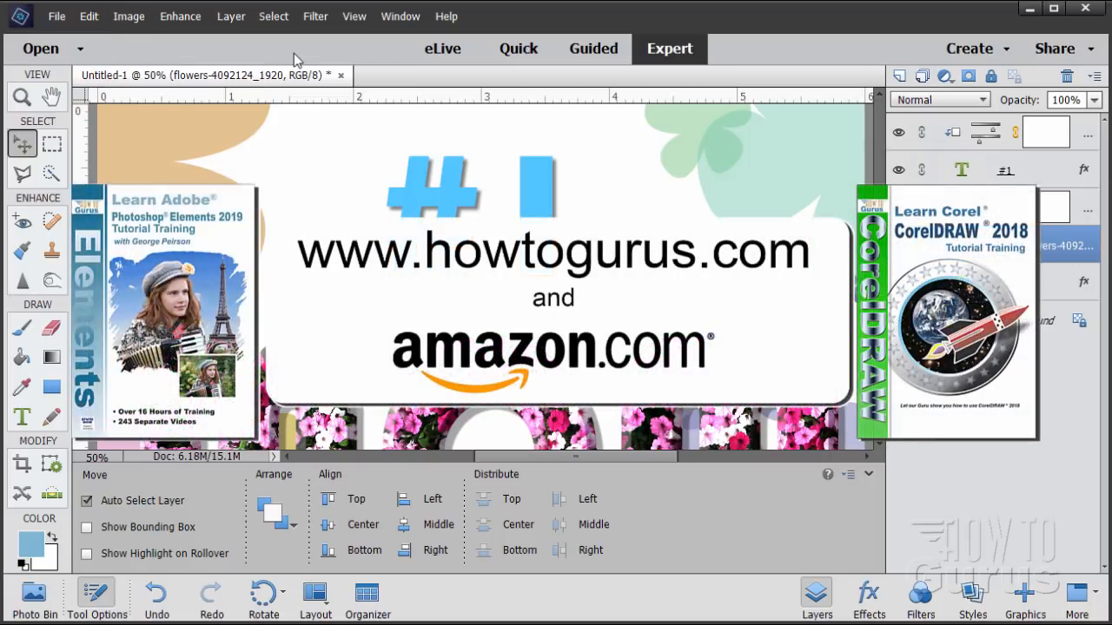